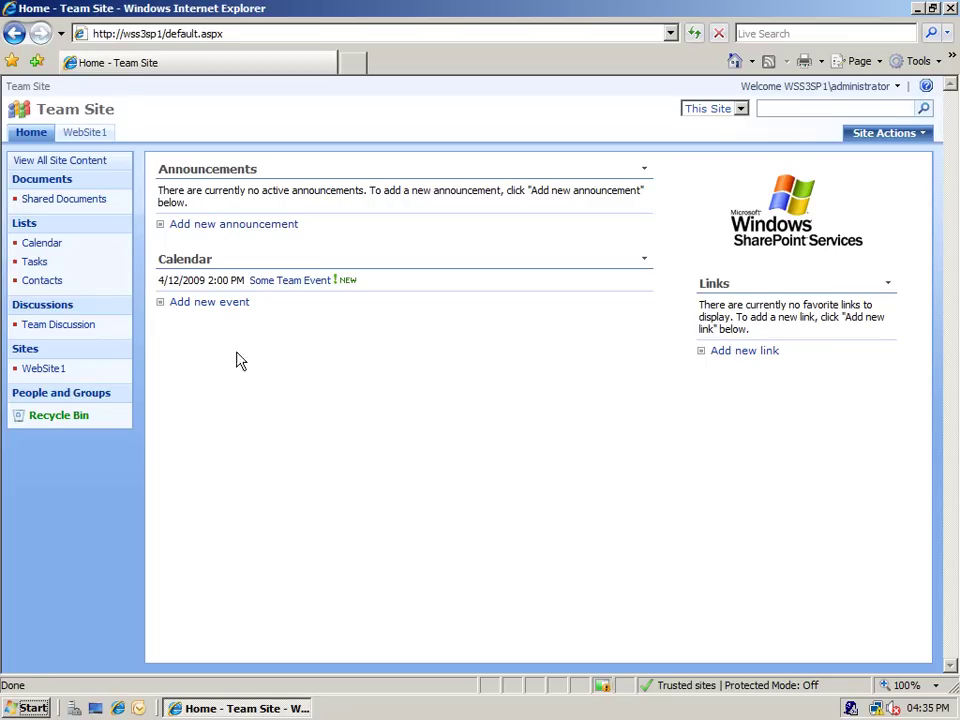
Browse the team site's Shared Documents library, Calendar and Tasks list
left_click(44, 203)
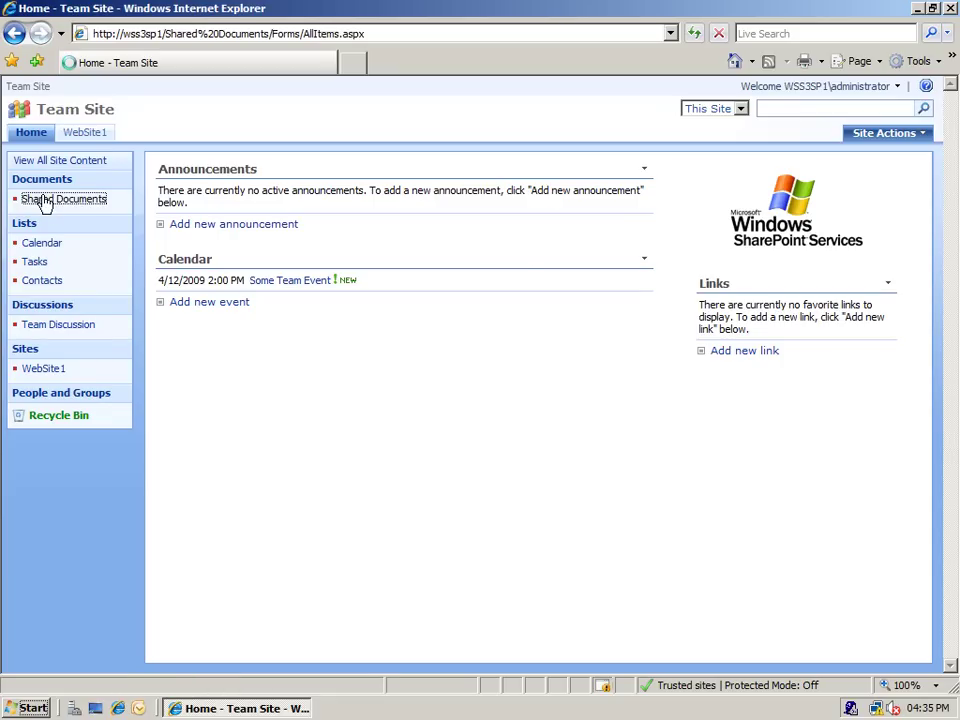
left_click(48, 284)
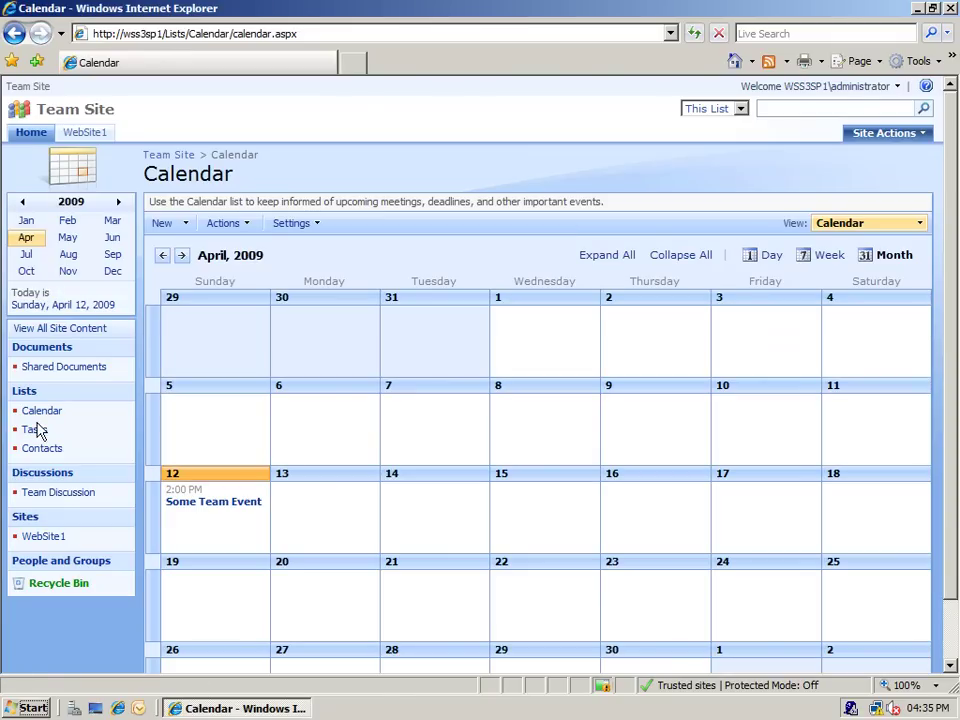
left_click(35, 430)
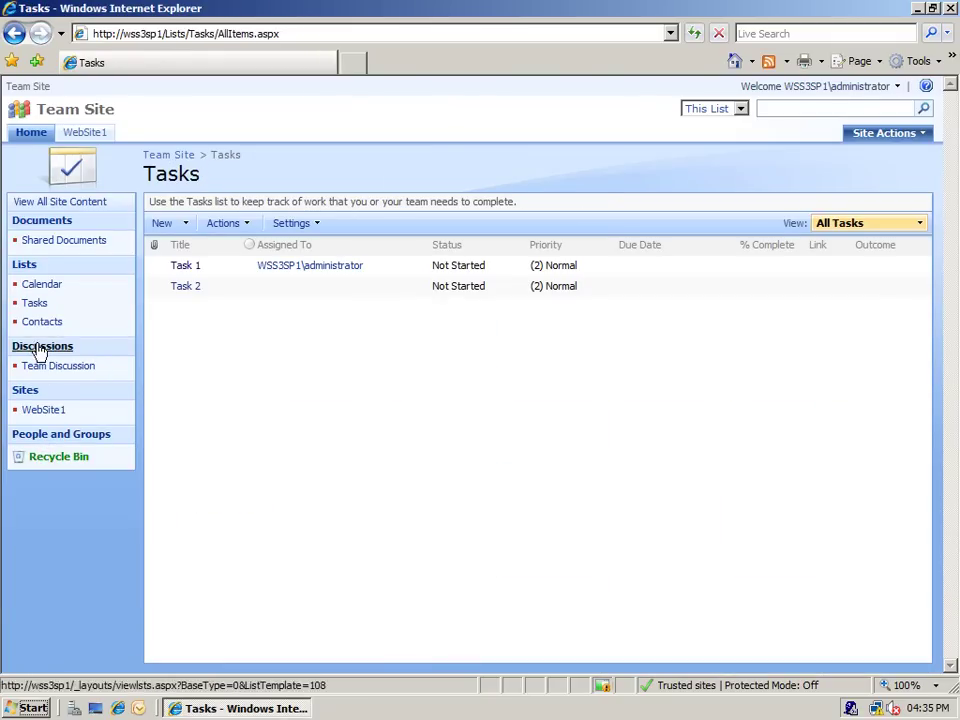
Connect the team site's Contacts list to Outlook, keeping the default SharePoint list options
left_click(43, 325)
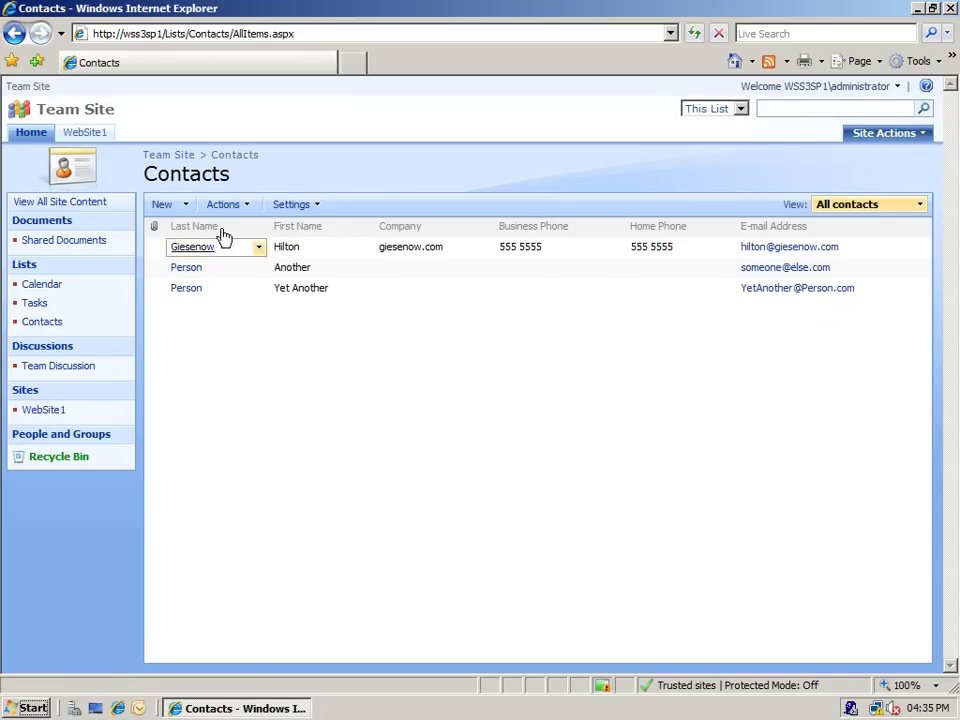
left_click(250, 212)
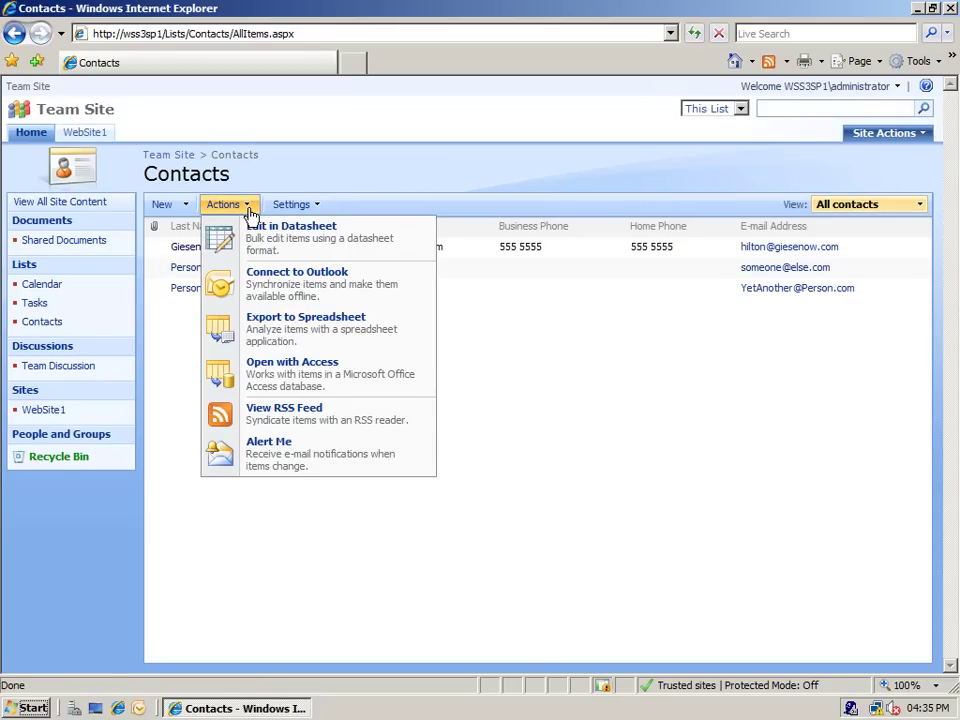
left_click(281, 277)
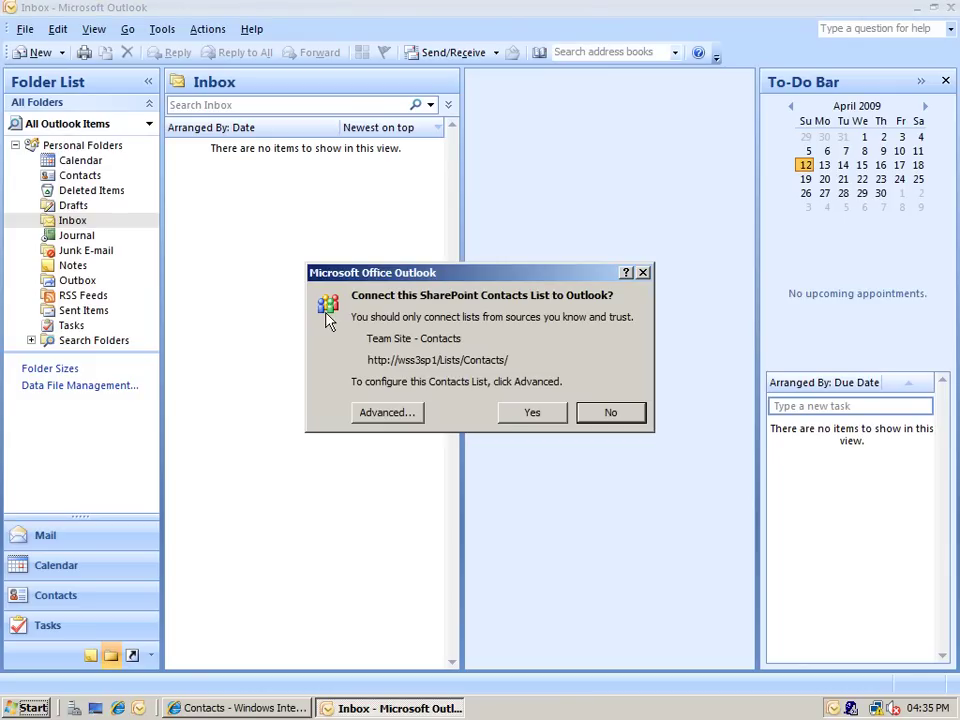
left_click(400, 415)
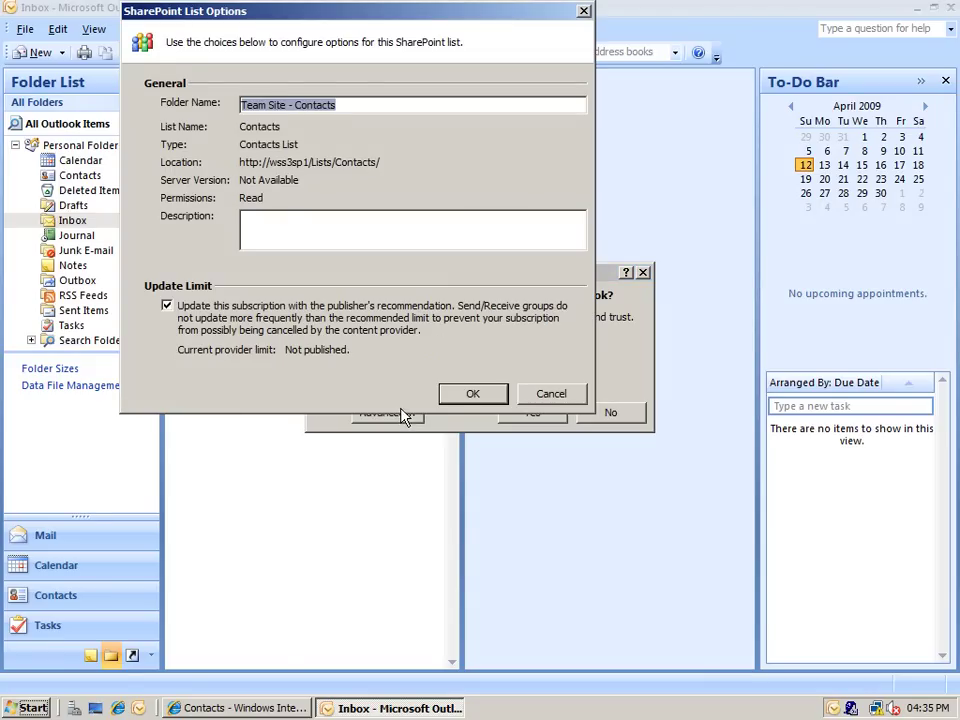
left_click(473, 396)
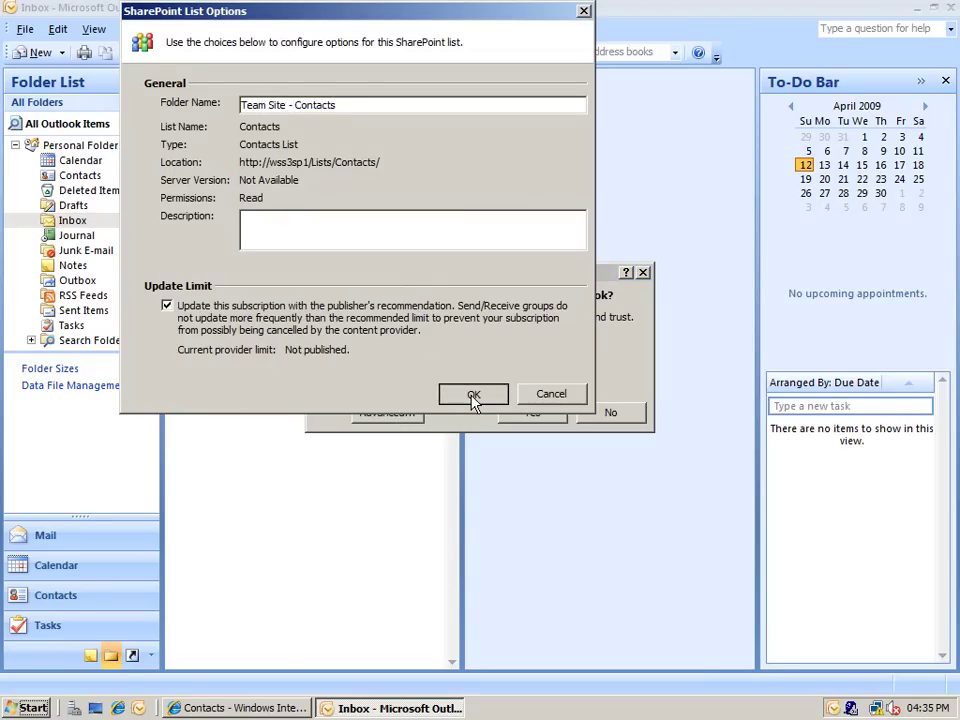
left_click(531, 418)
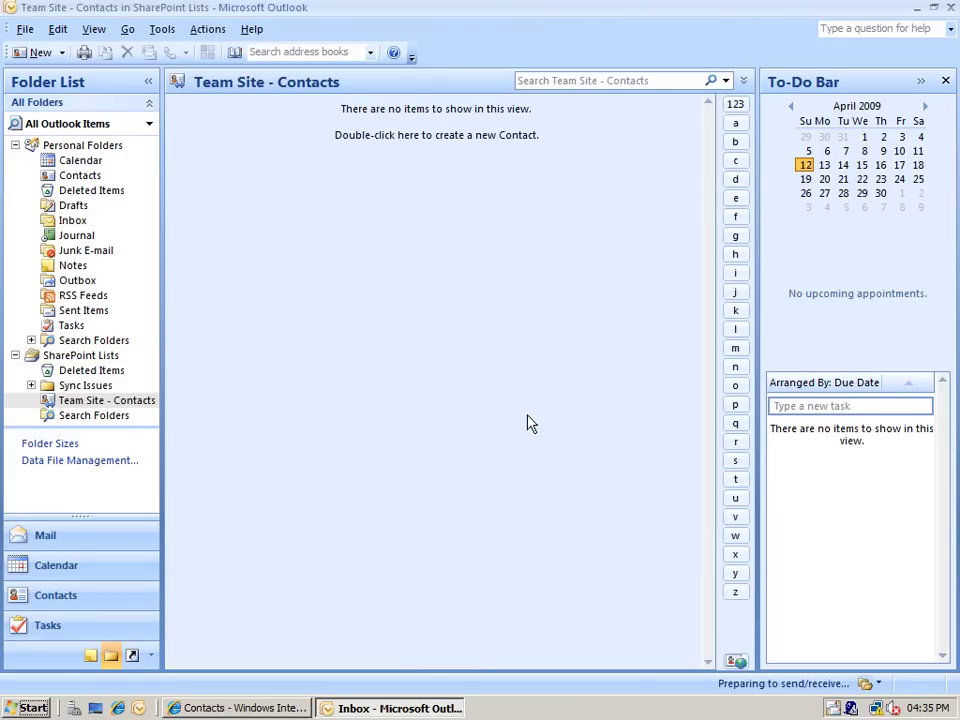
Sign in to WSS3SP1 with the administrator user name and the account password to synchronize the contacts
type("adm")
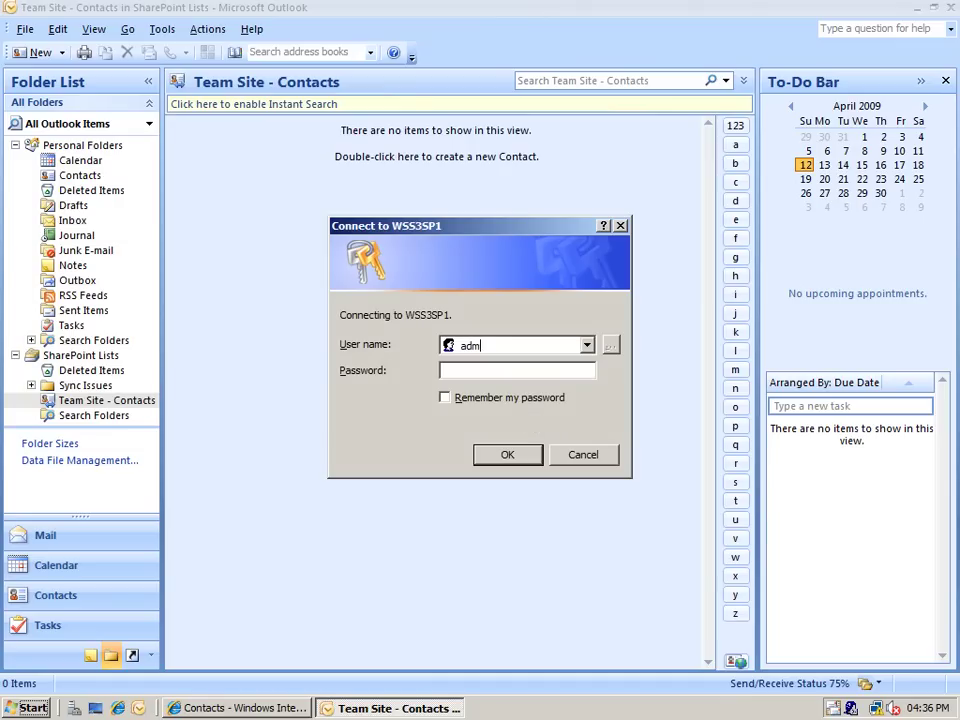
type("inistrator")
key("Tab")
type("**********")
key("Return")
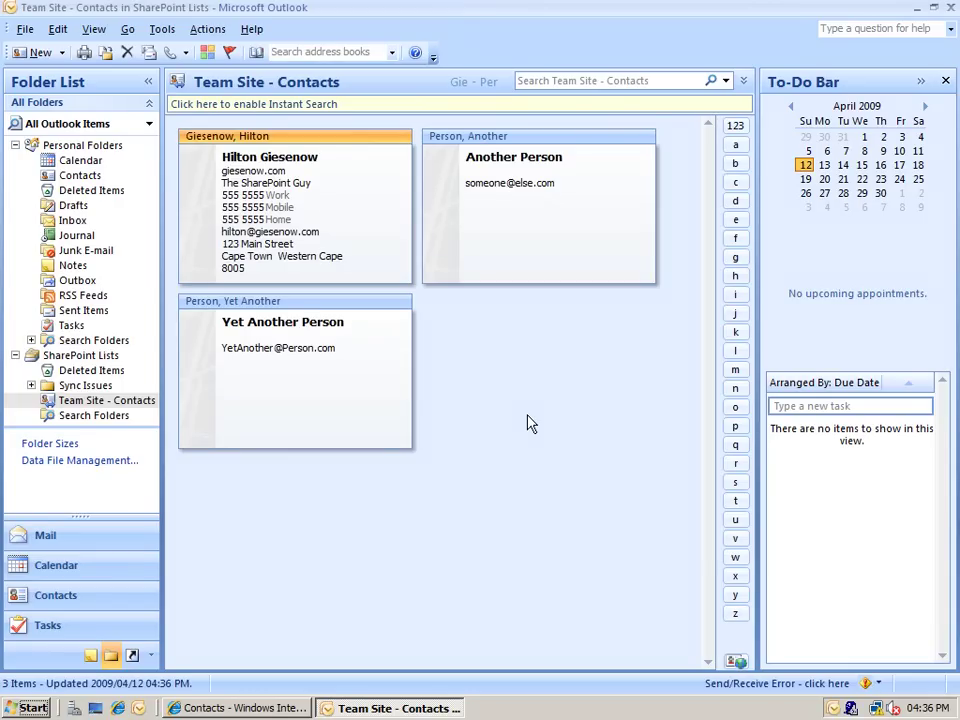
View the first contact's SharePoint item page from its Outlook card and return to the open contact
double_click(380, 237)
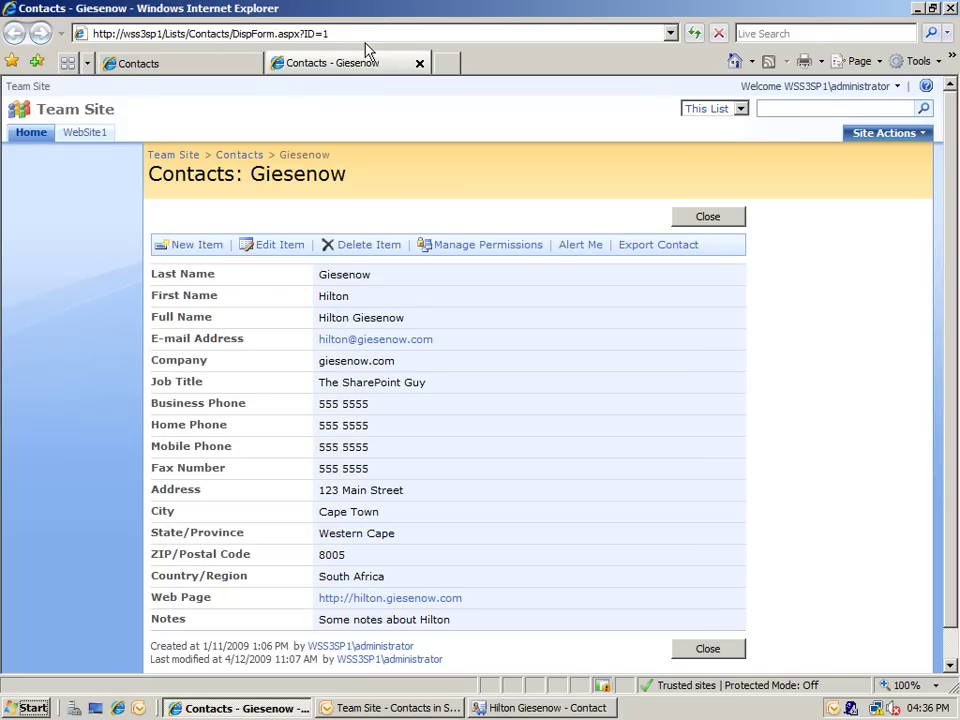
left_click(421, 66)
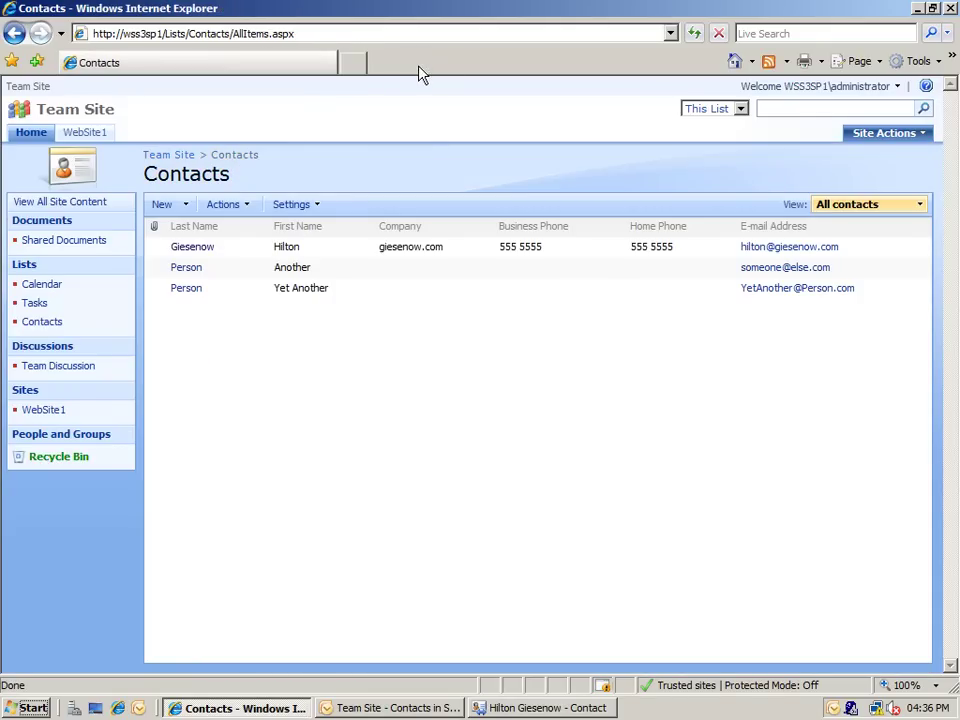
left_click(535, 706)
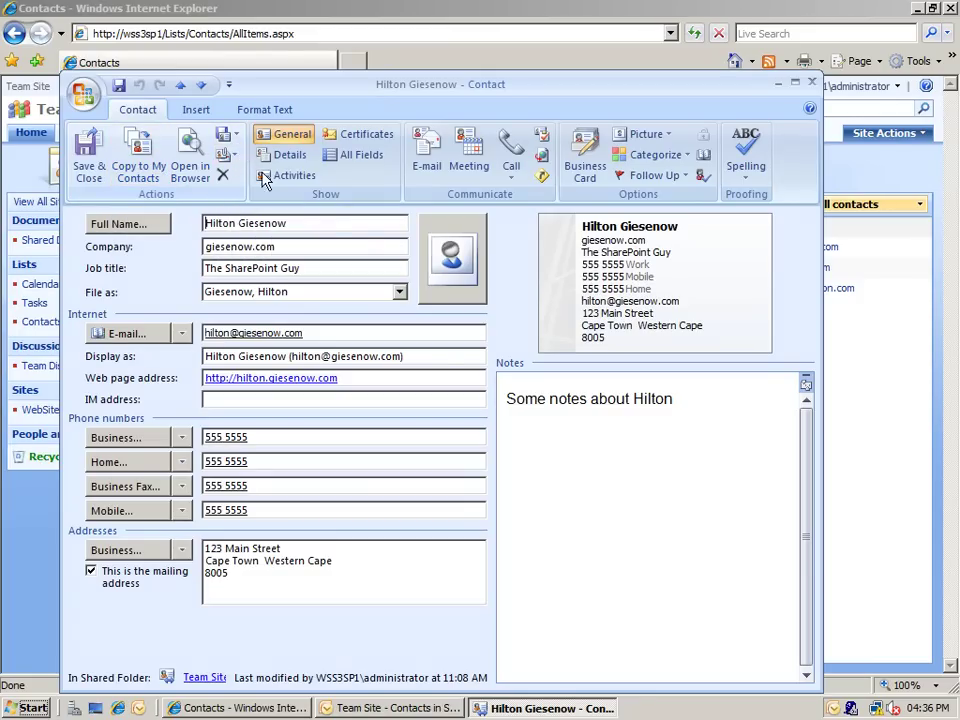
Add stock_photo.gif from c:\Temp as the first contact's picture and save the contact
left_click(455, 260)
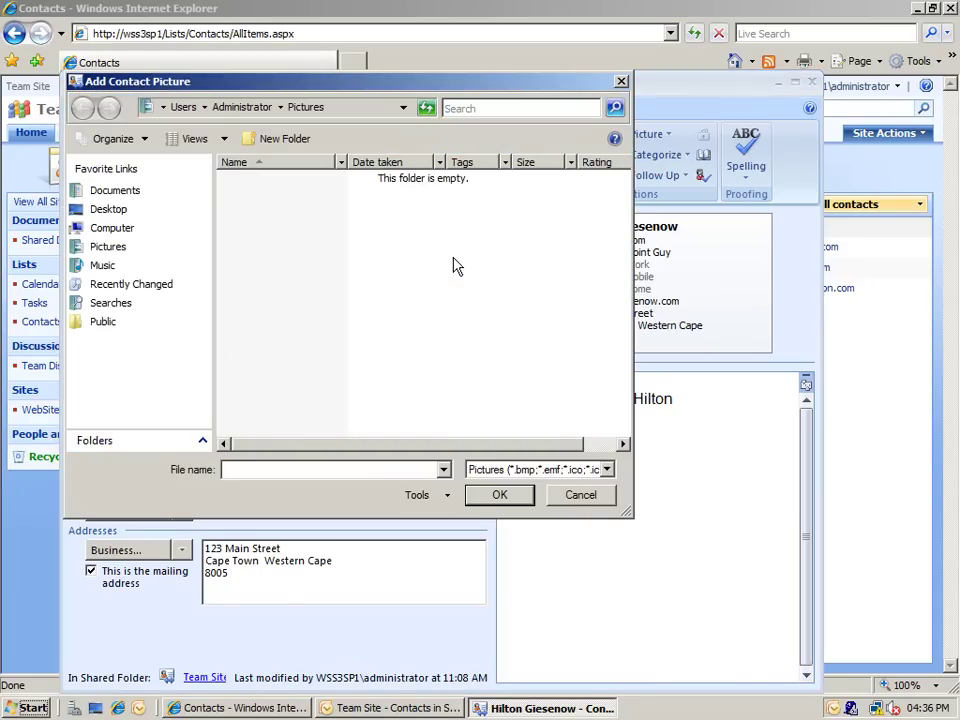
type("c:\\te")
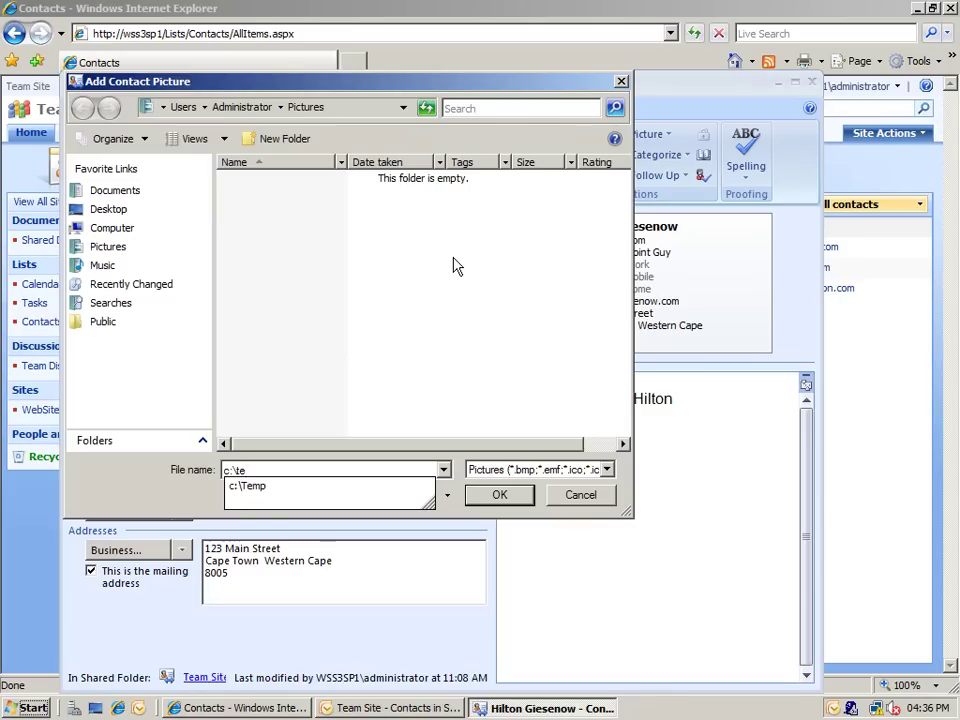
key("Down")
key("Return")
key("Return")
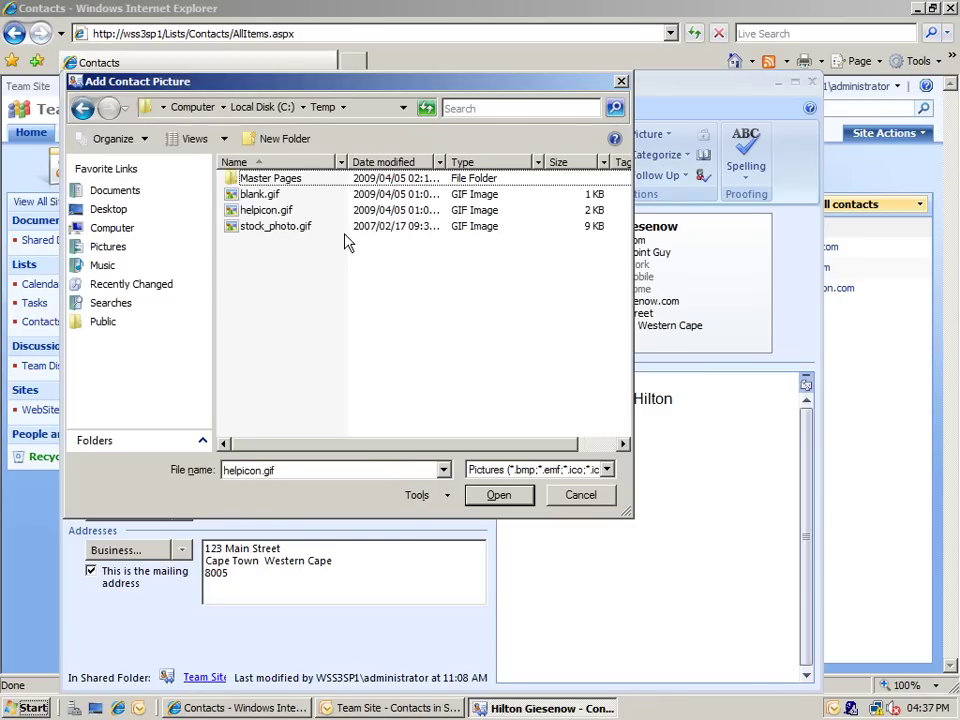
double_click(315, 228)
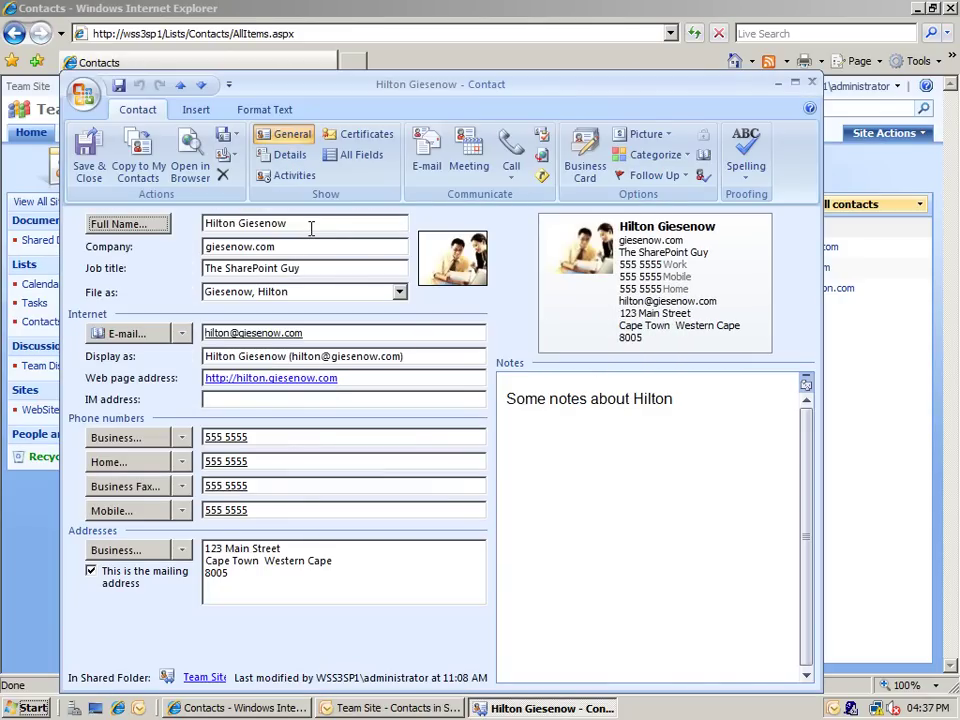
left_click(88, 168)
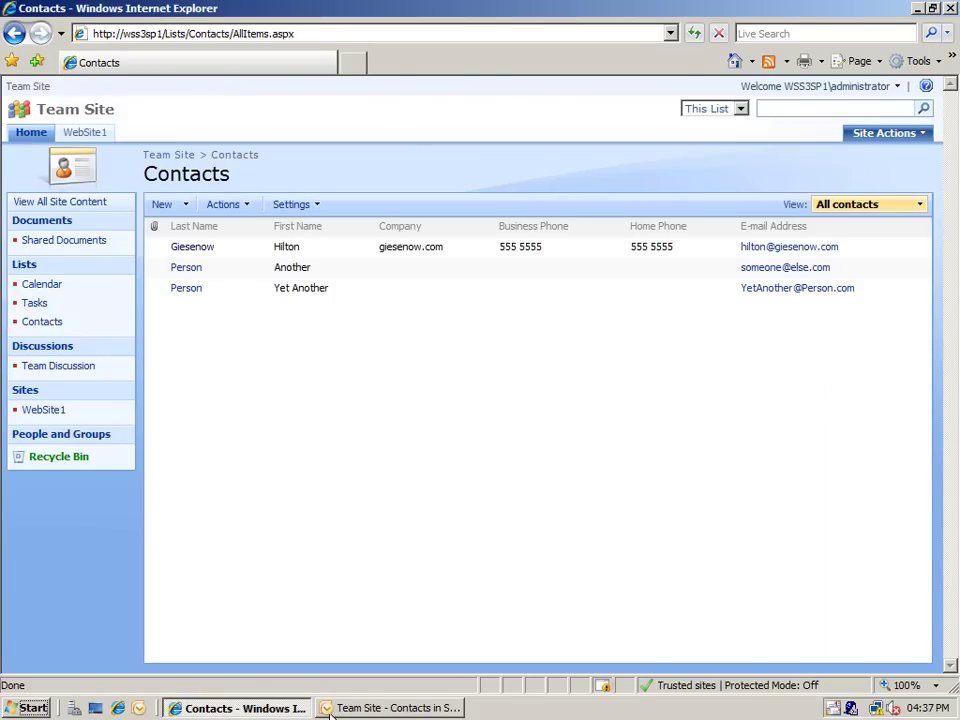
Check the new picture on the Outlook card and as an attachment on the contact's refreshed SharePoint item
left_click(375, 708)
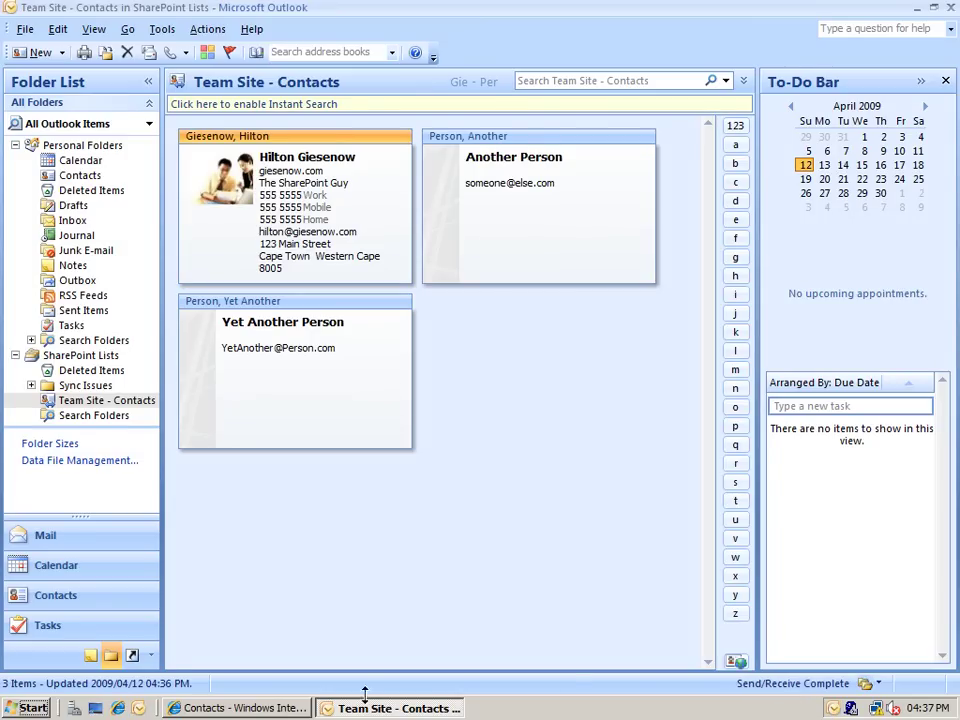
left_click(273, 710)
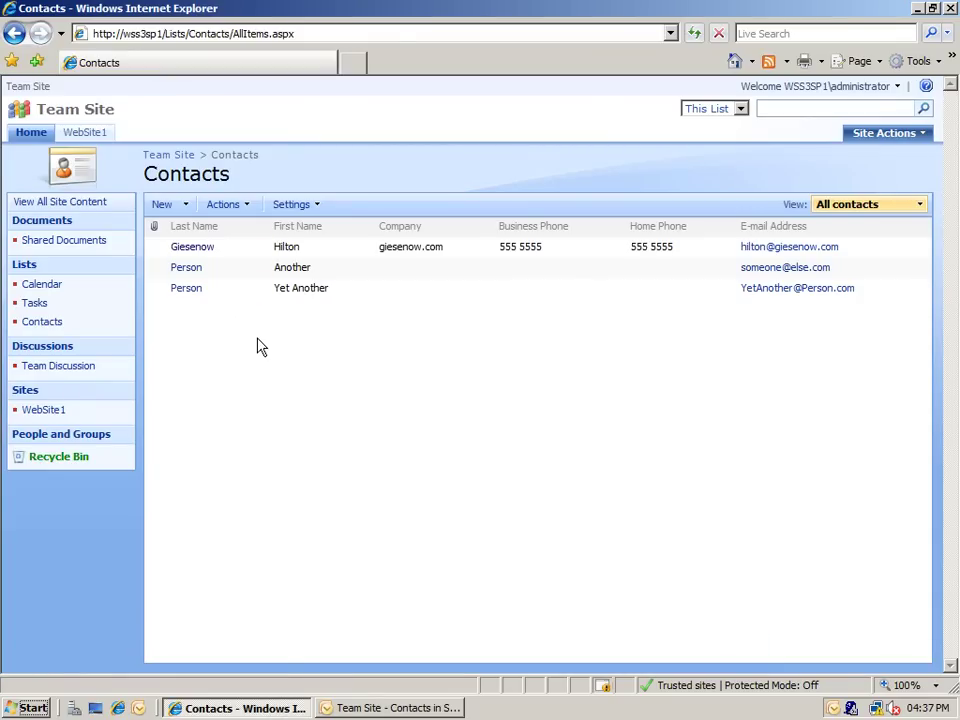
left_click(694, 40)
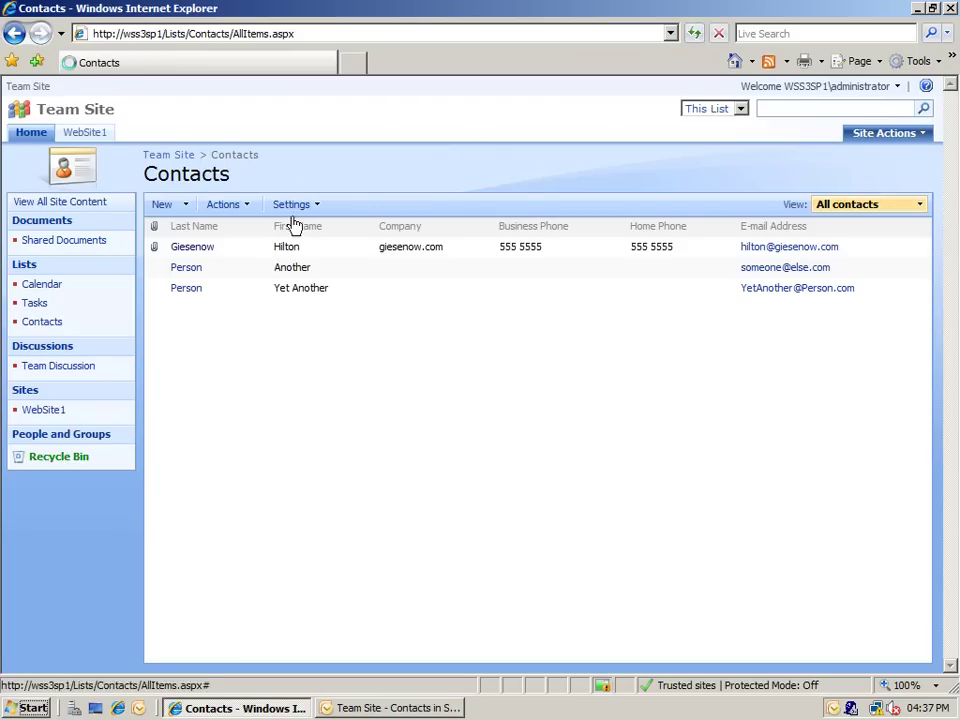
left_click(208, 250)
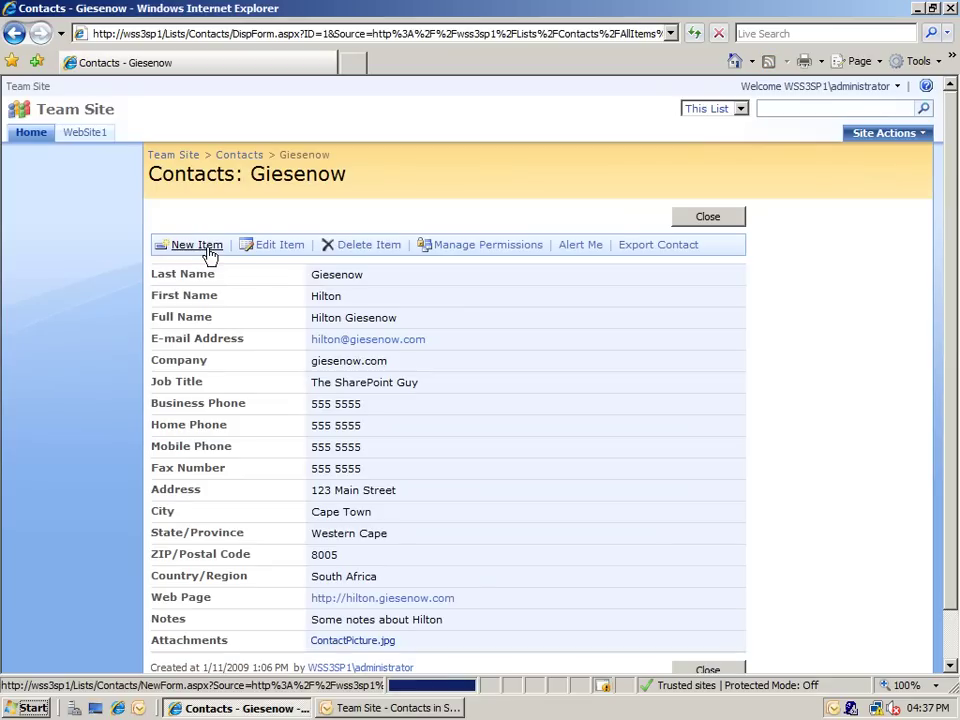
scroll(268, 306, "down", 1)
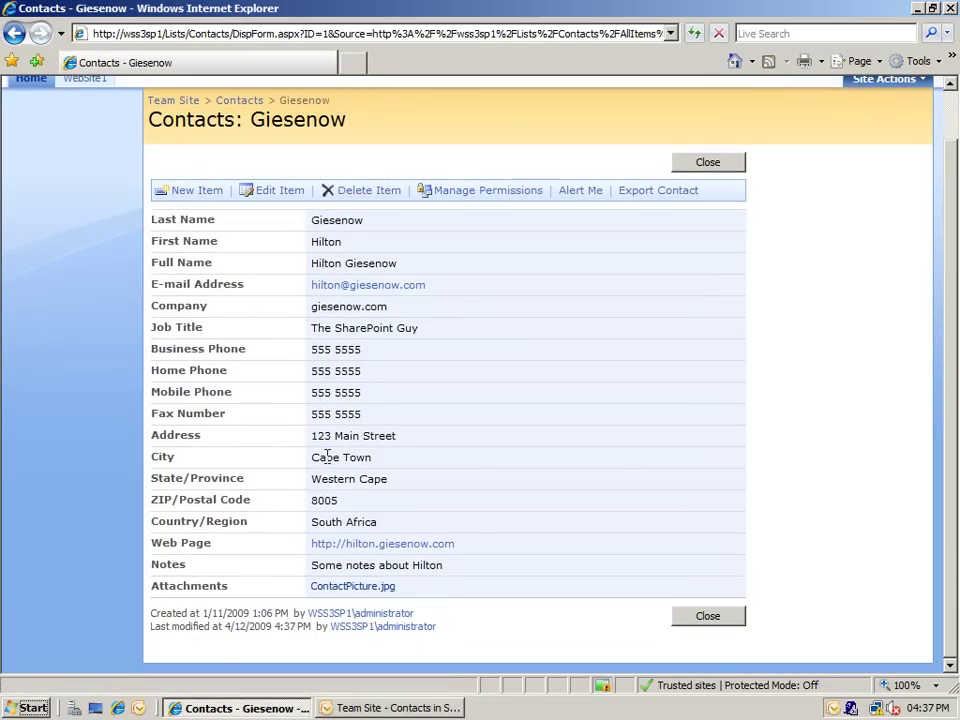
right_click(351, 596)
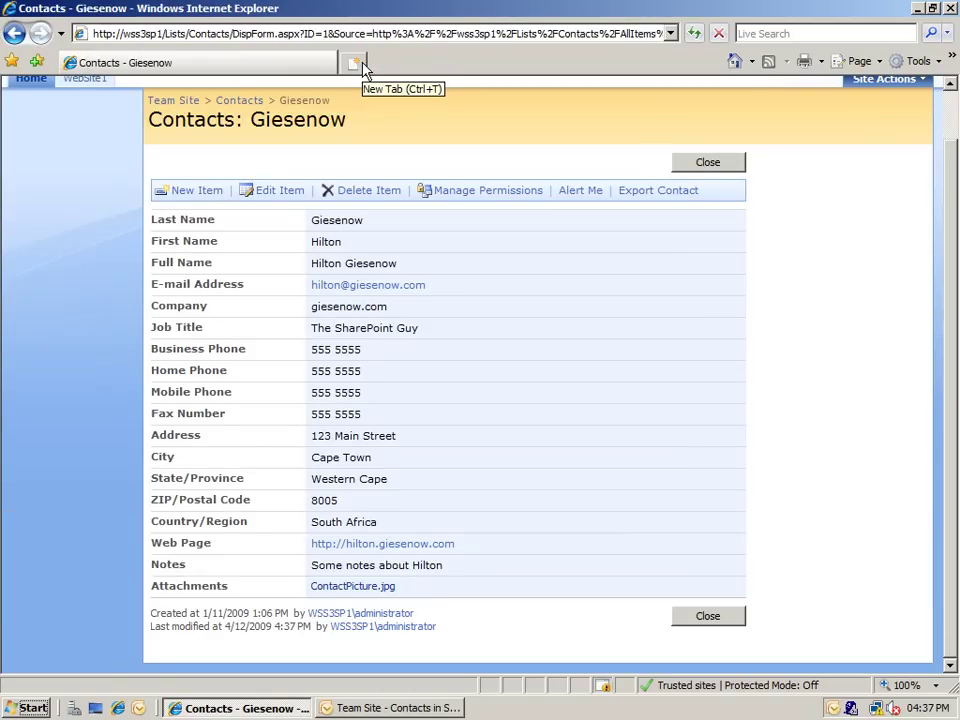
left_click(252, 102)
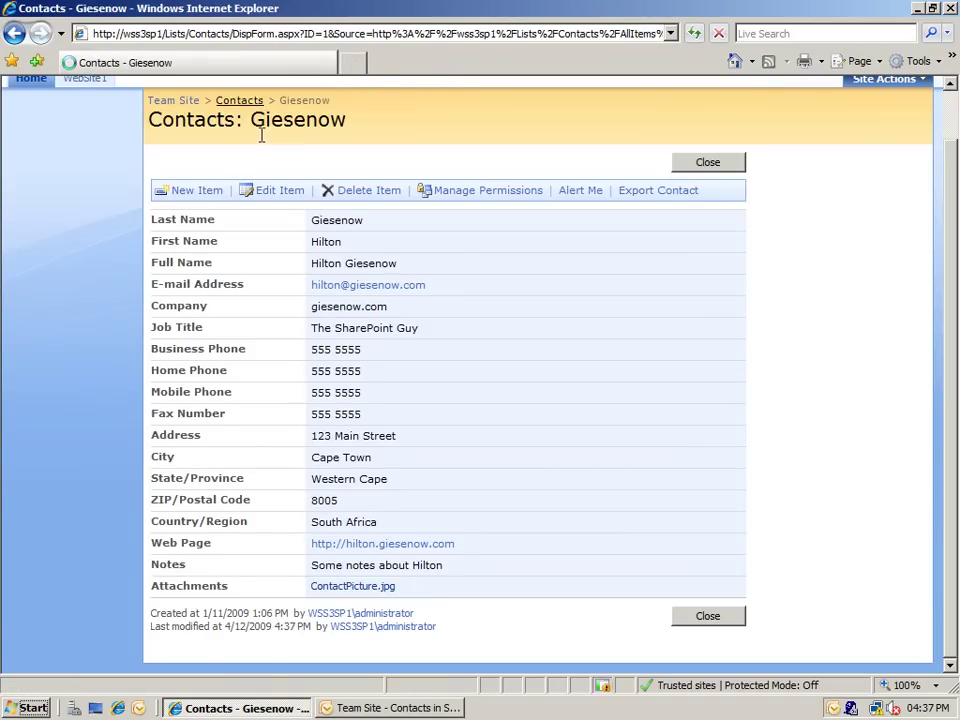
In Outlook, append 2 to the second contact's first name and save the contact
left_click(400, 708)
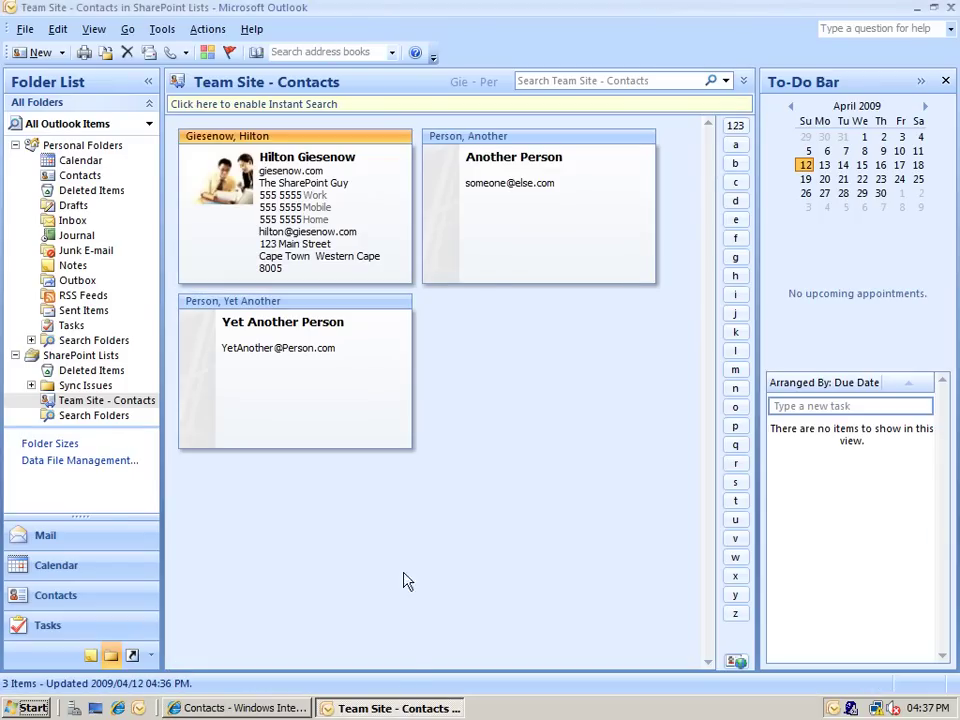
double_click(498, 240)
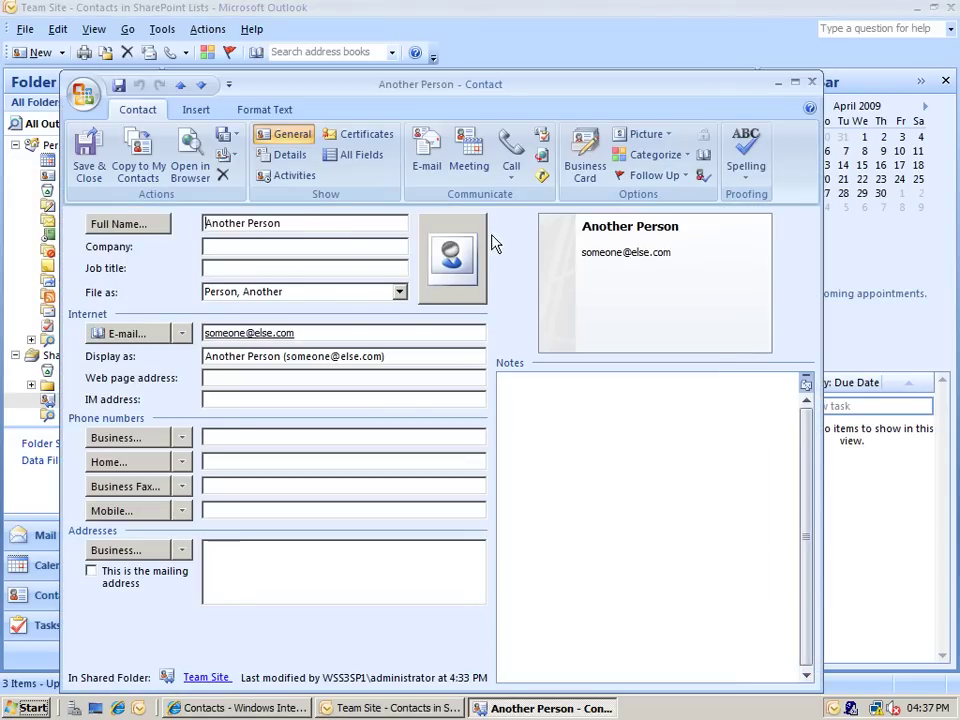
left_click(148, 228)
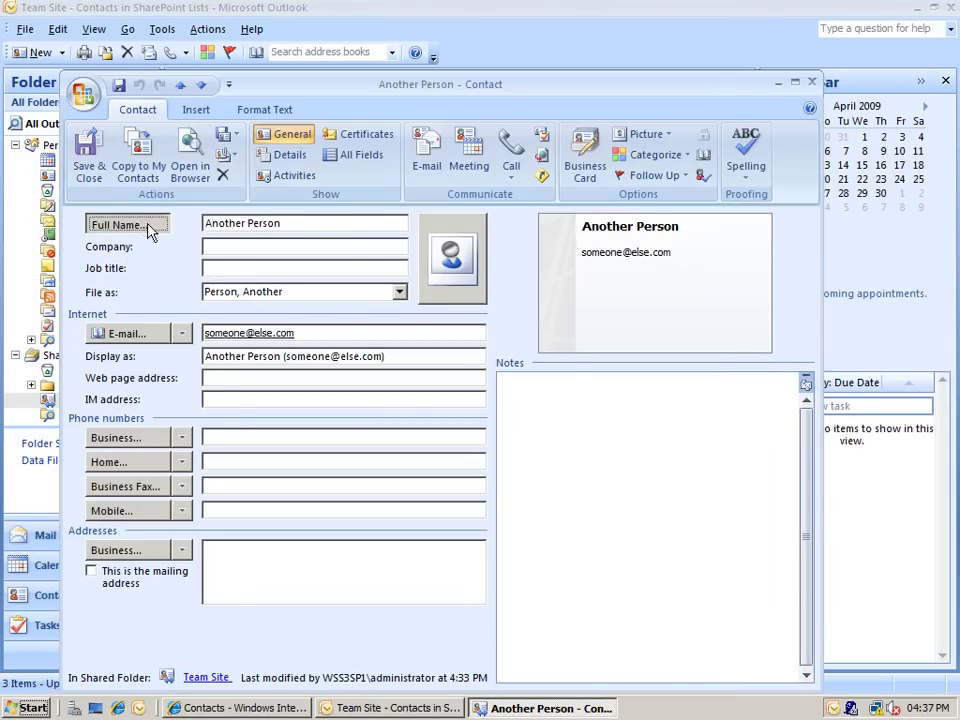
left_click(428, 347)
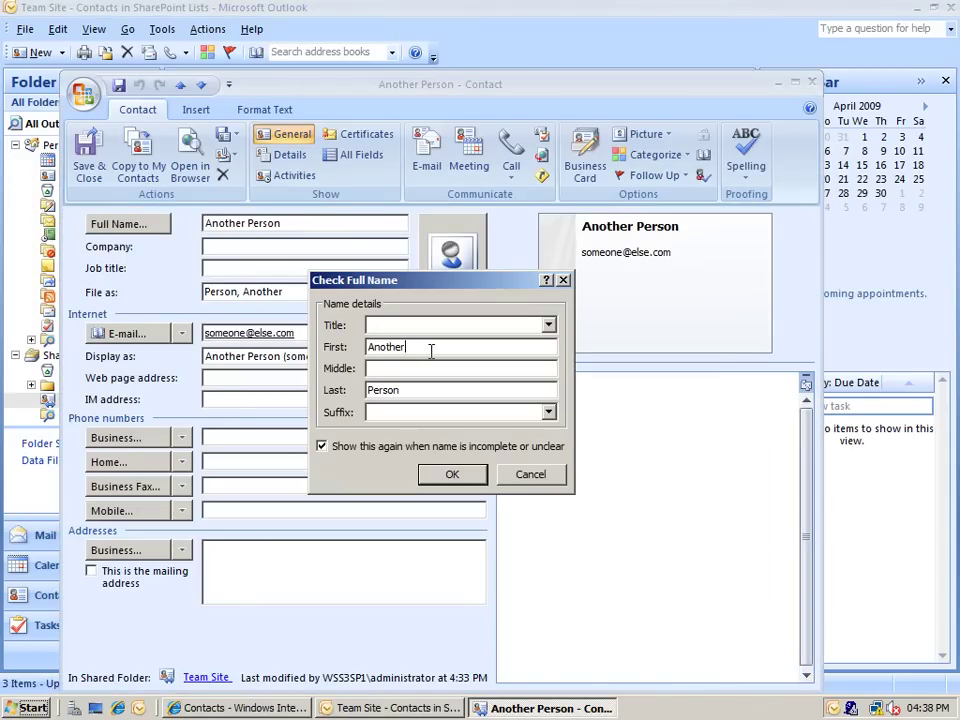
type("2")
left_click(458, 476)
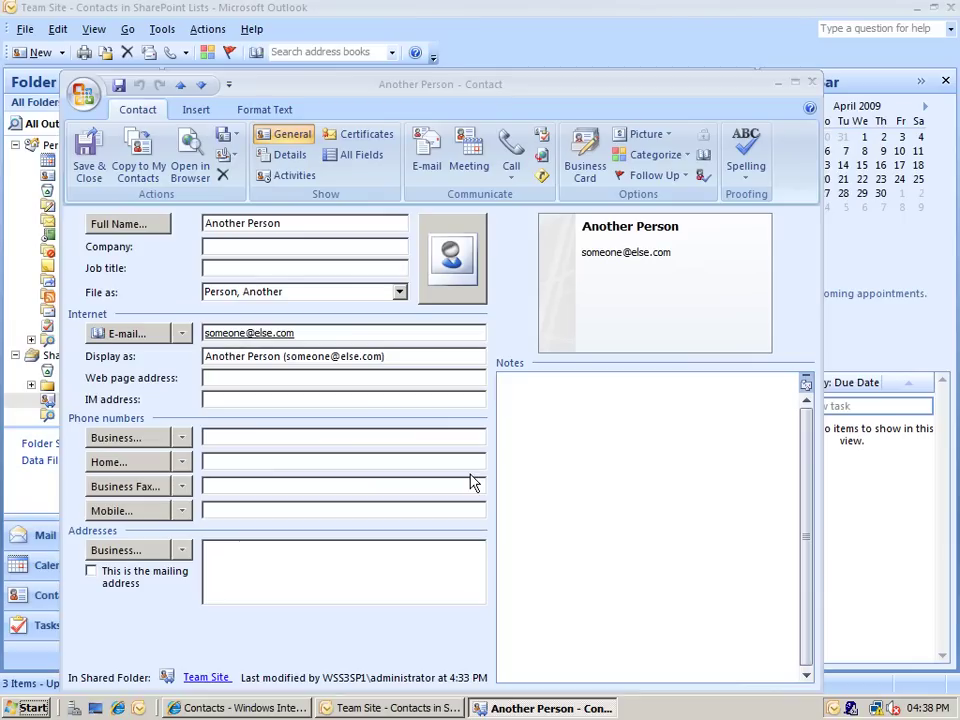
left_click(87, 165)
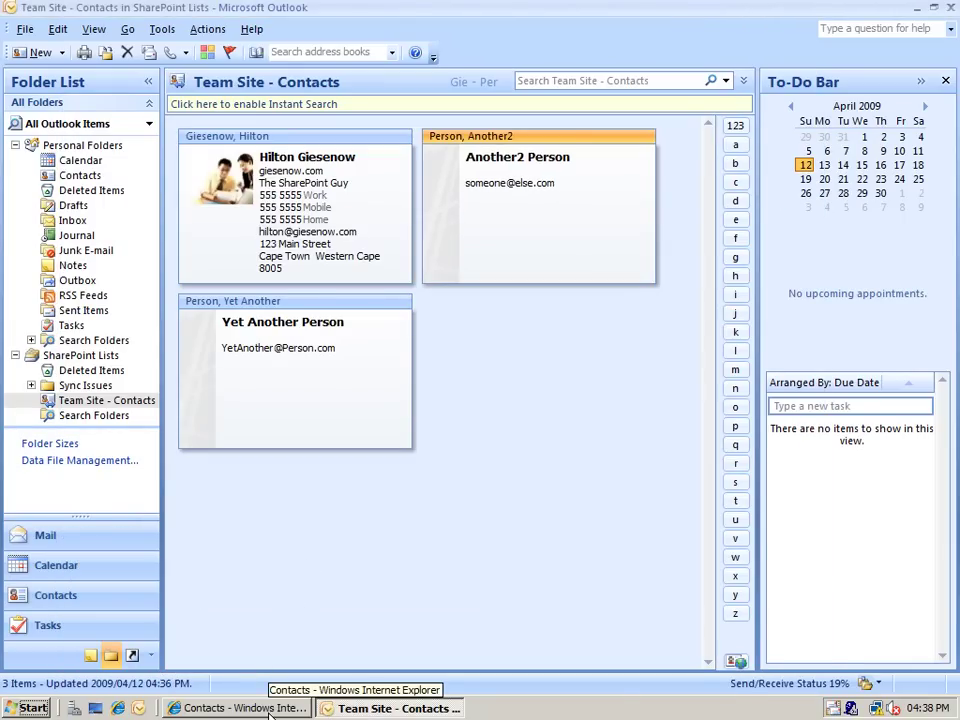
Refresh the SharePoint Contacts list in the browser to check the edited first name, and return to Outlook
left_click(240, 708)
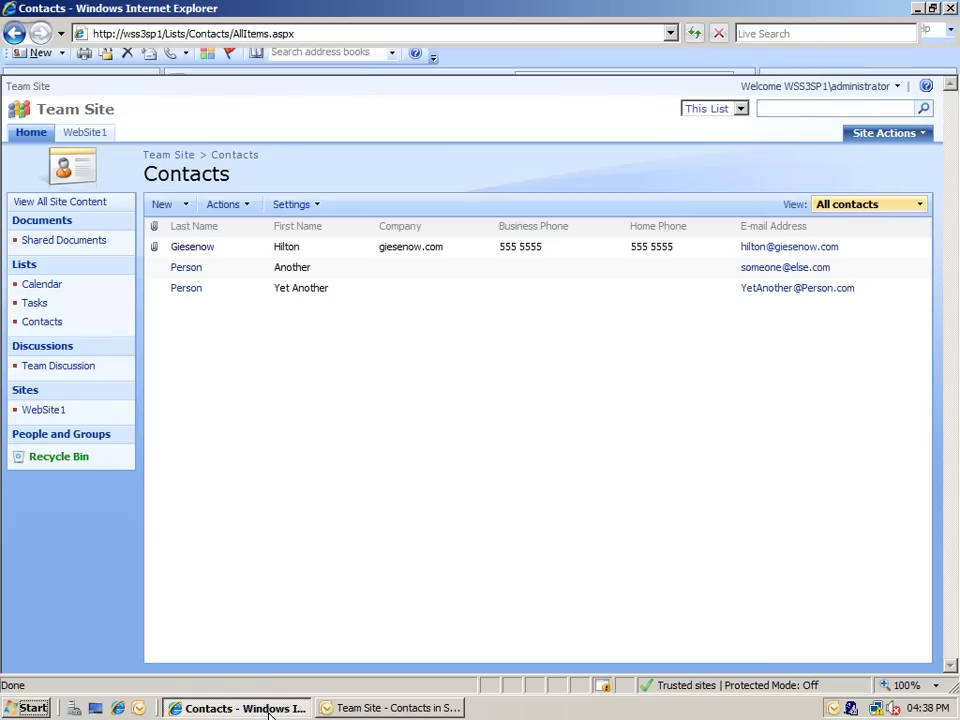
left_click(695, 34)
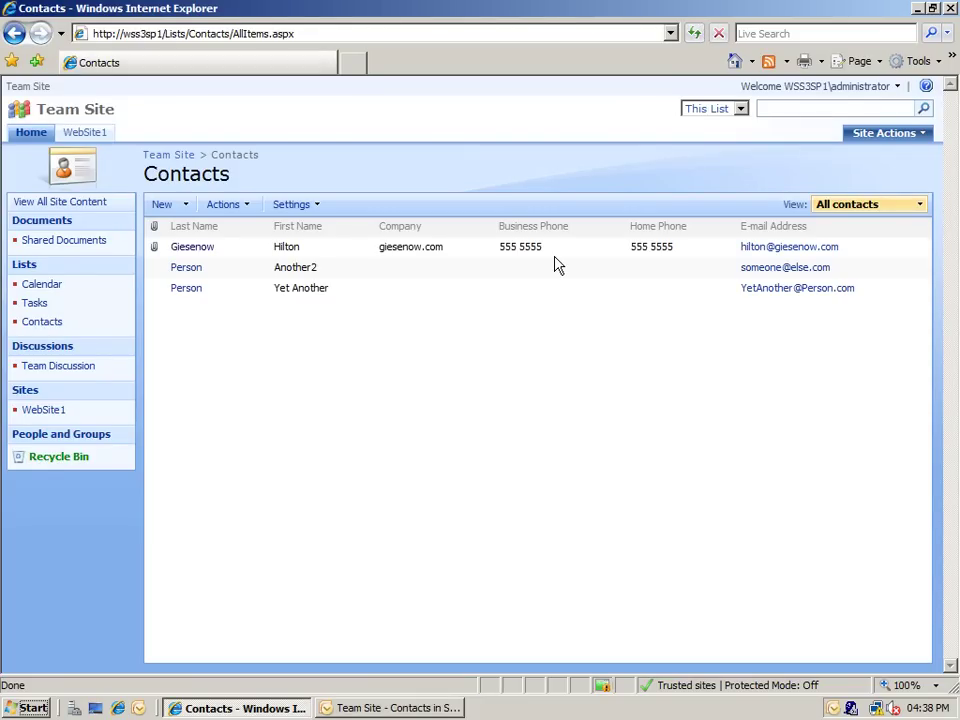
left_click(400, 708)
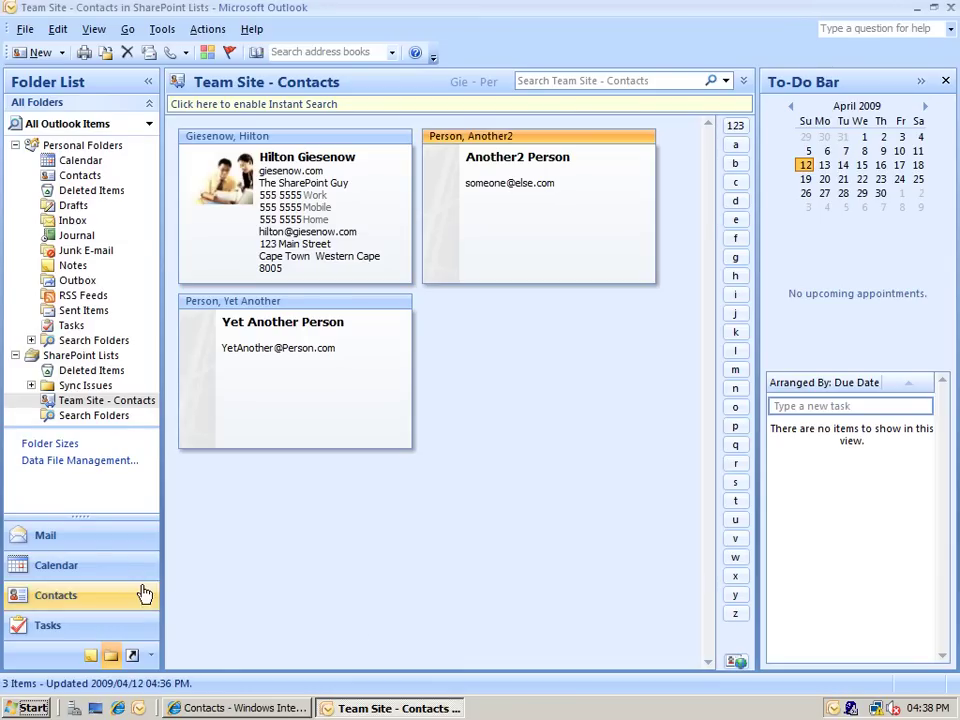
Compare Outlook's personal Contacts folder with the connected Team Site - Contacts folder
left_click(88, 592)
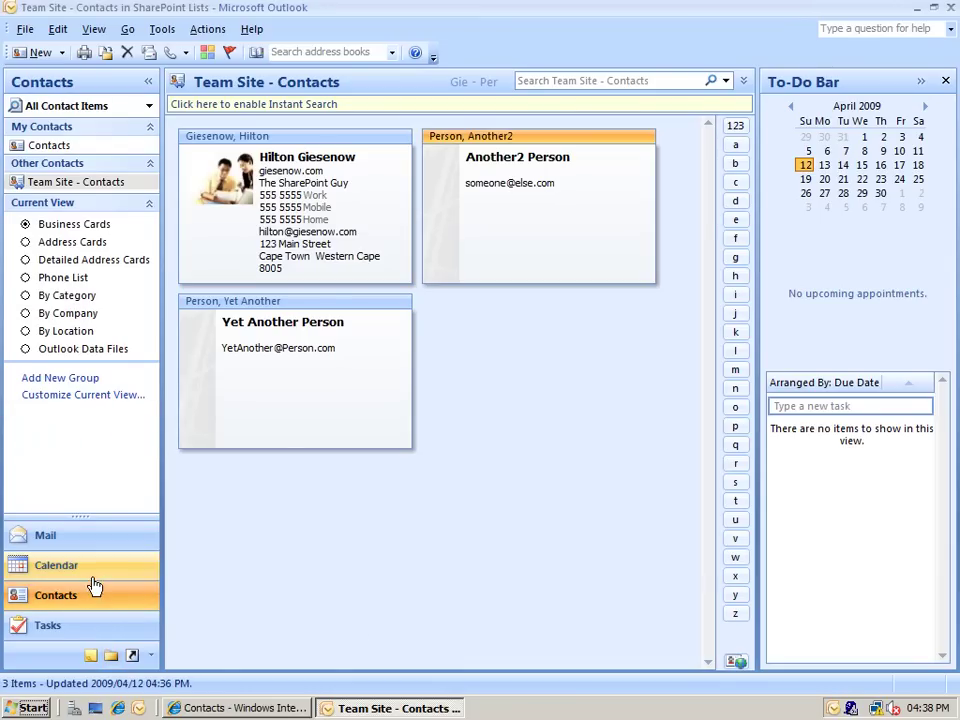
left_click(52, 146)
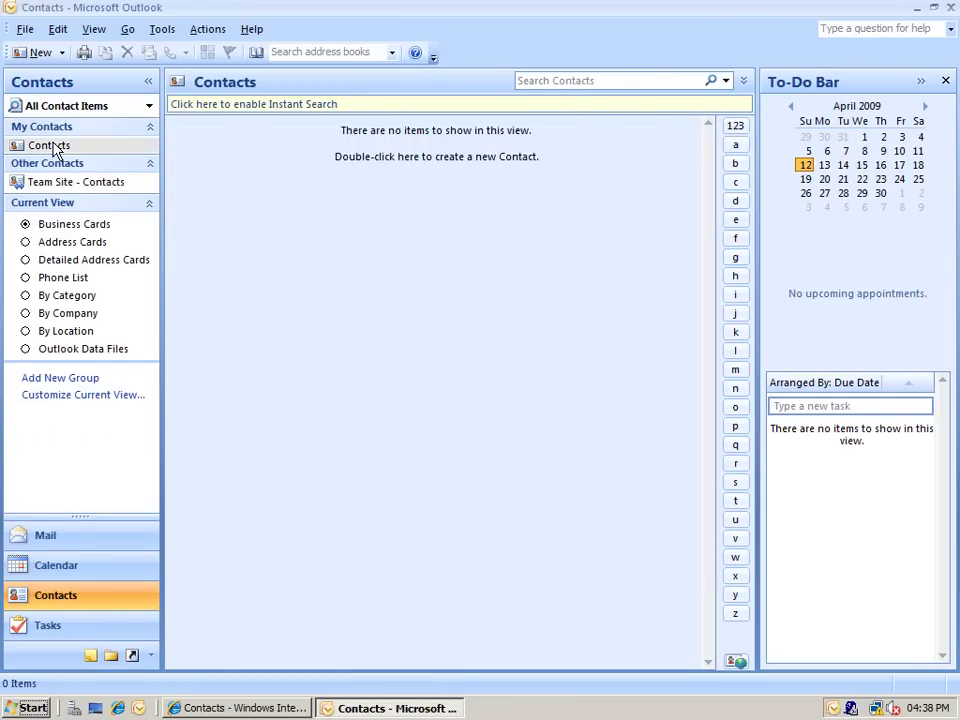
left_click(64, 184)
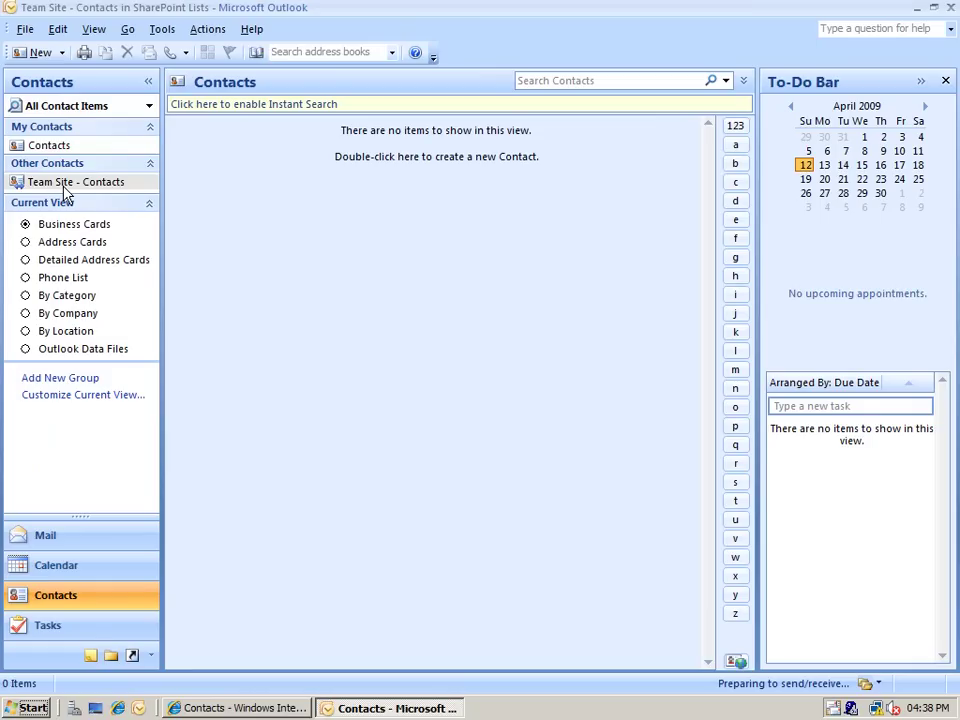
left_click(64, 184)
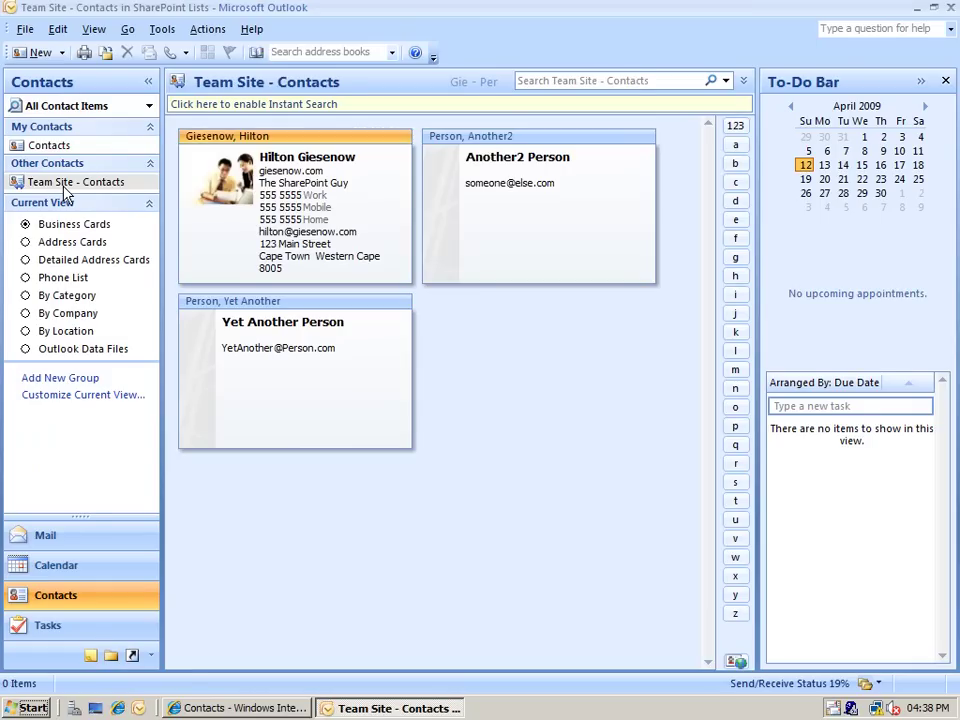
Copy the first Team Site contact to My Contacts, close it, and check the personal Contacts folder
double_click(240, 231)
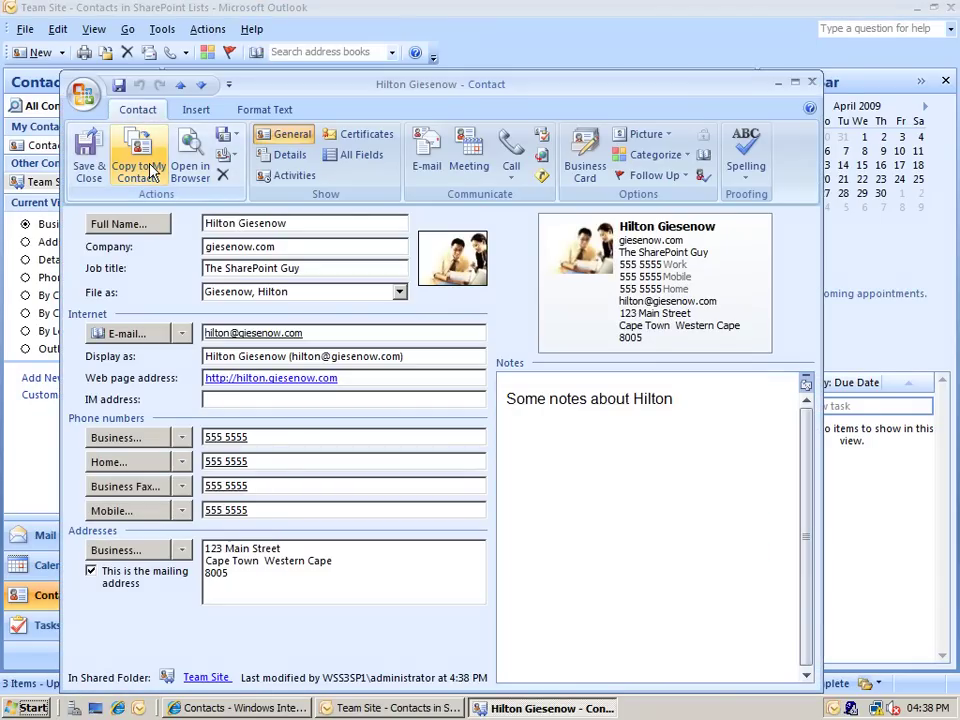
left_click(812, 84)
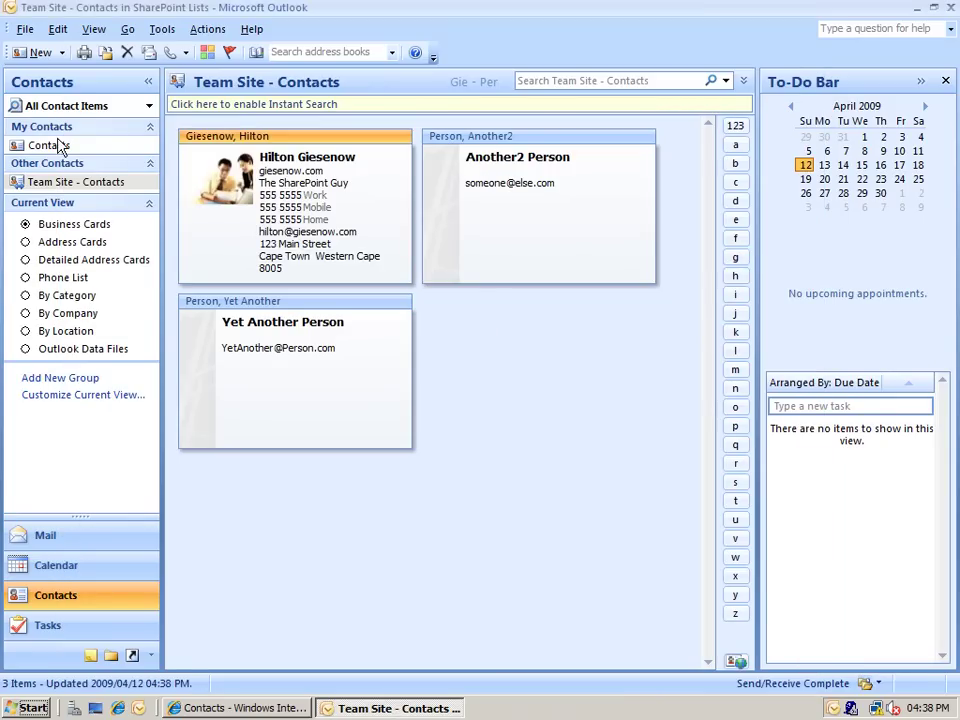
left_click(60, 147)
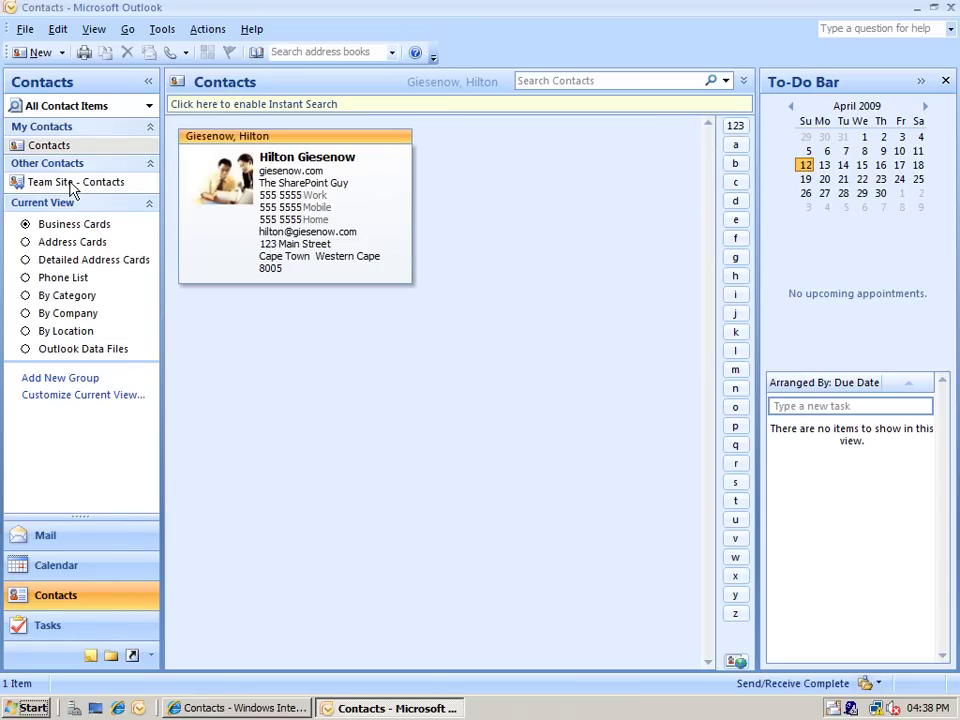
Return to the Team Site - Contacts folder and look over the commands available for it
left_click(70, 190)
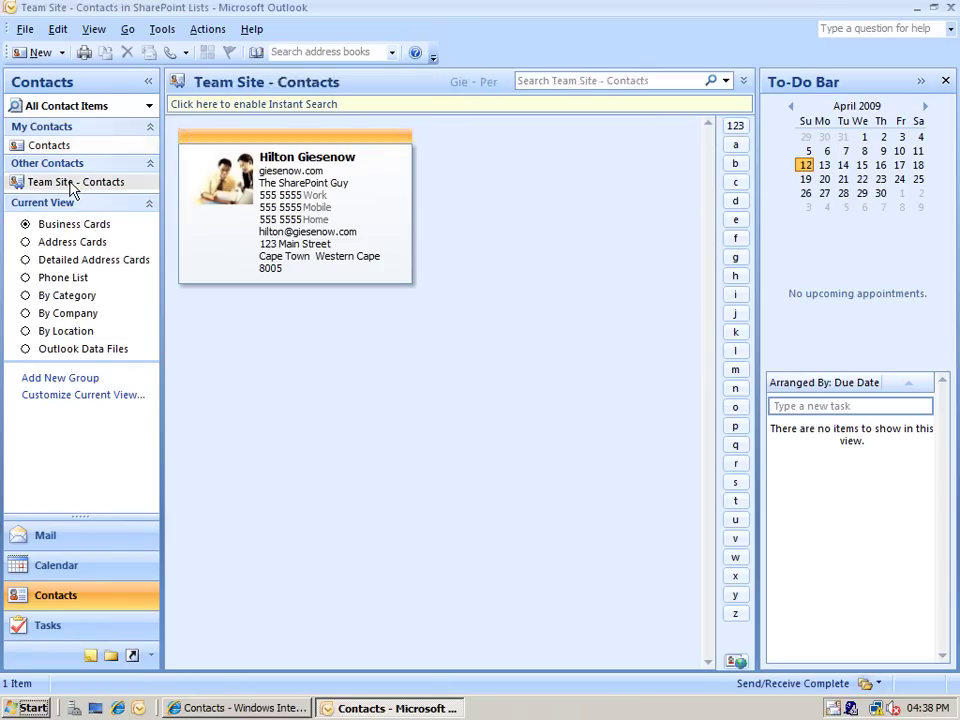
right_click(70, 188)
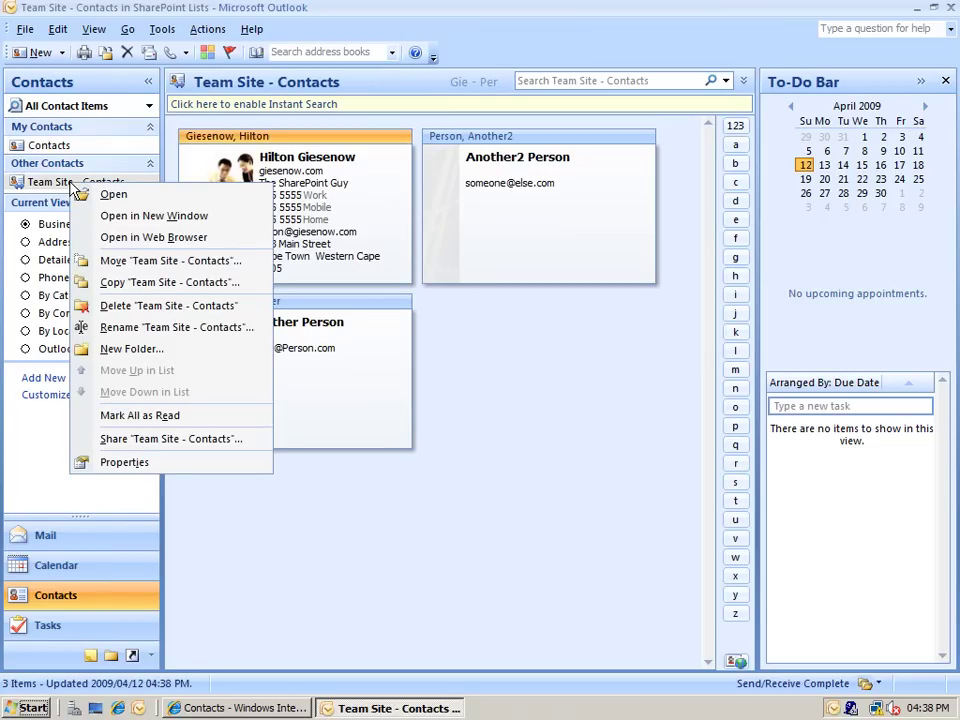
left_click(71, 185)
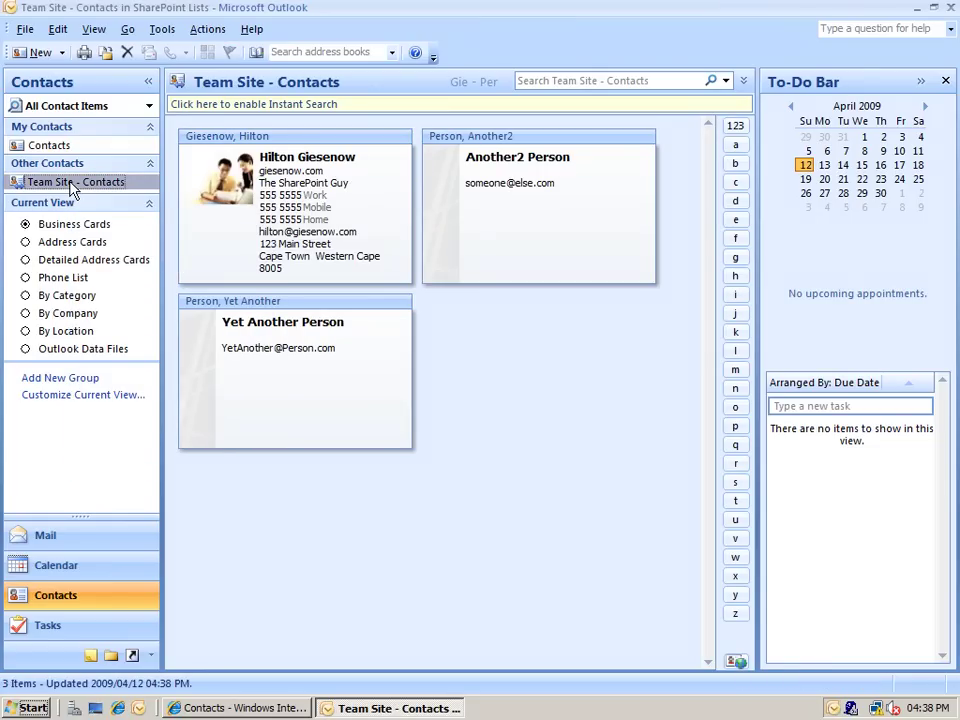
Review Outlook's data files and the Team Site - Contacts list options in the account settings, without changing anything
left_click(30, 31)
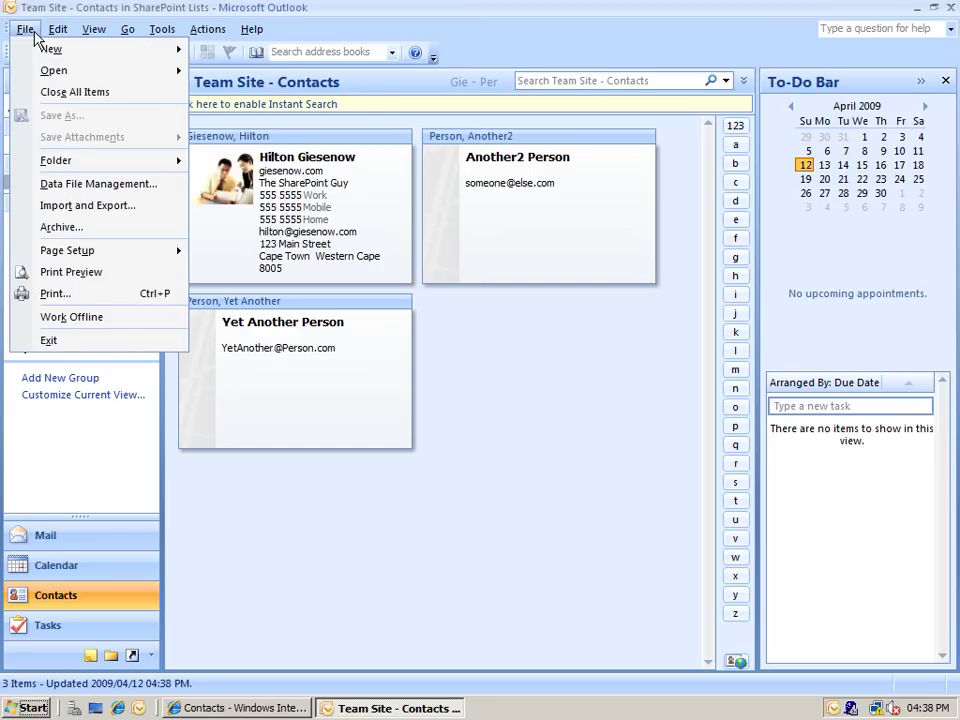
left_click(108, 185)
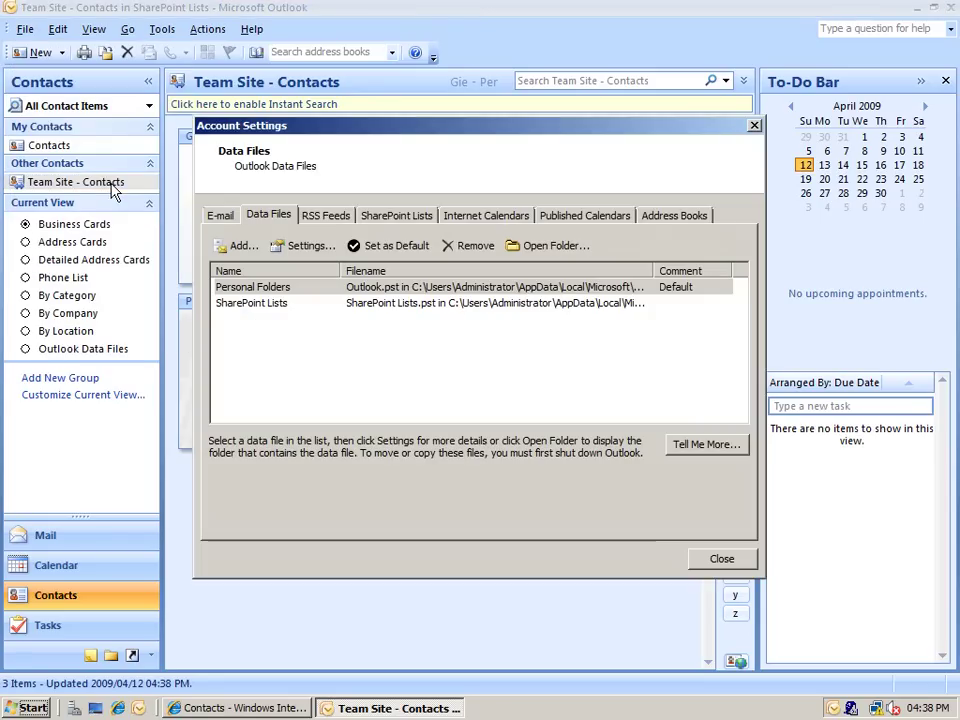
left_click(313, 326)
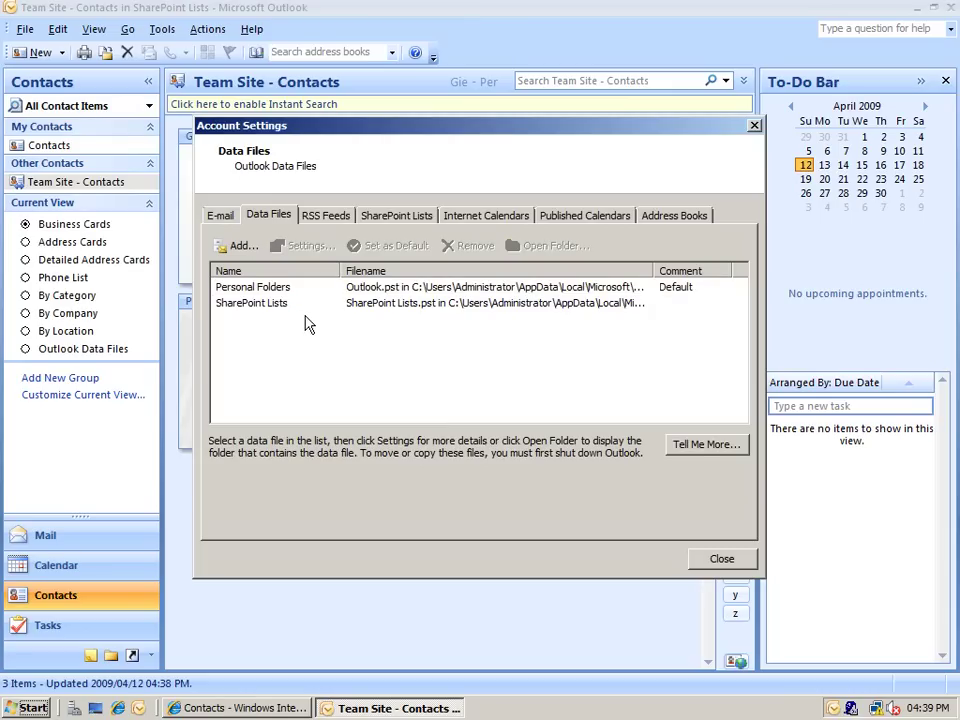
left_click(386, 218)
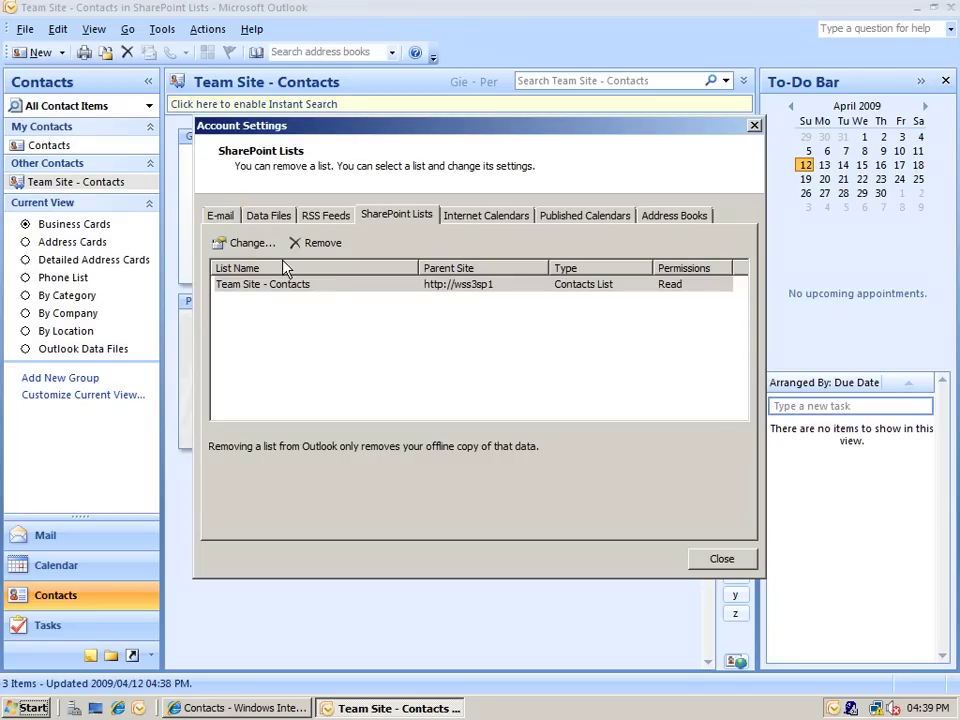
left_click(252, 243)
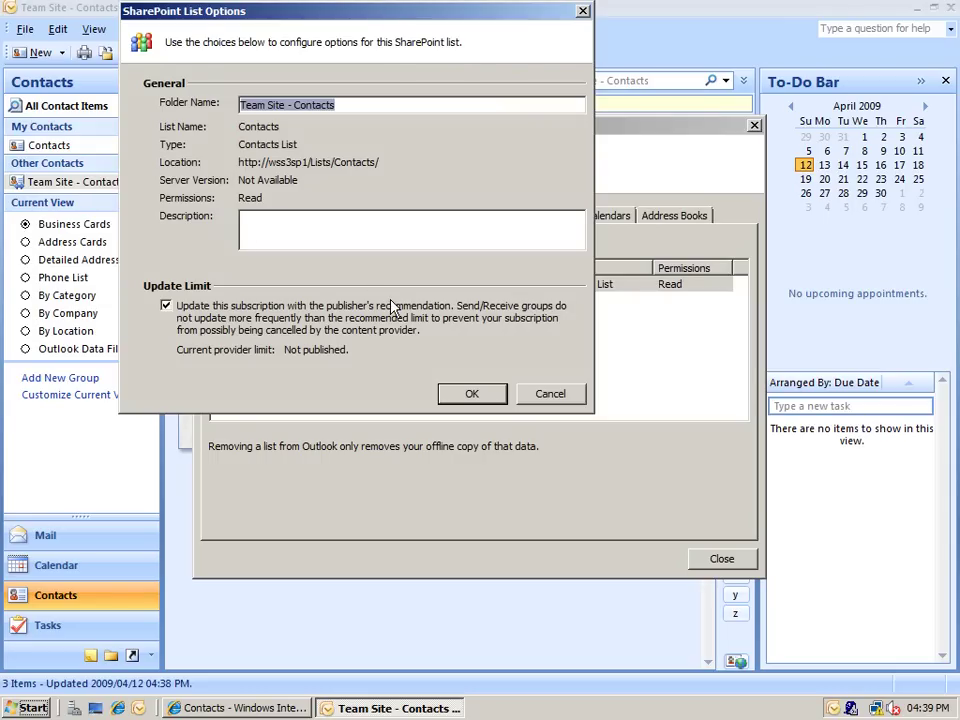
left_click(552, 393)
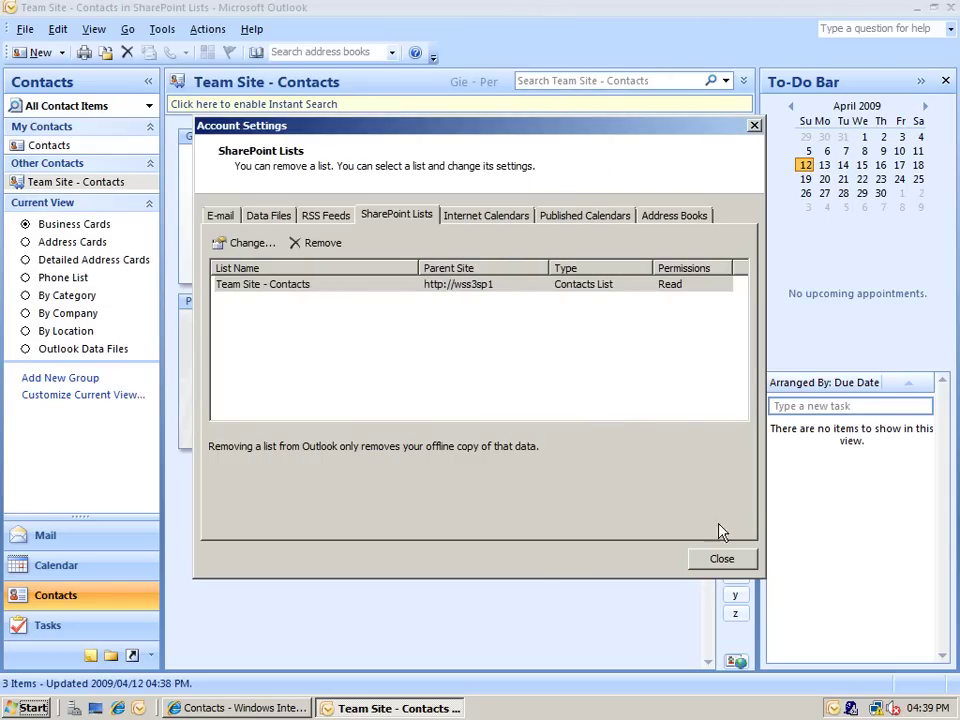
left_click(735, 560)
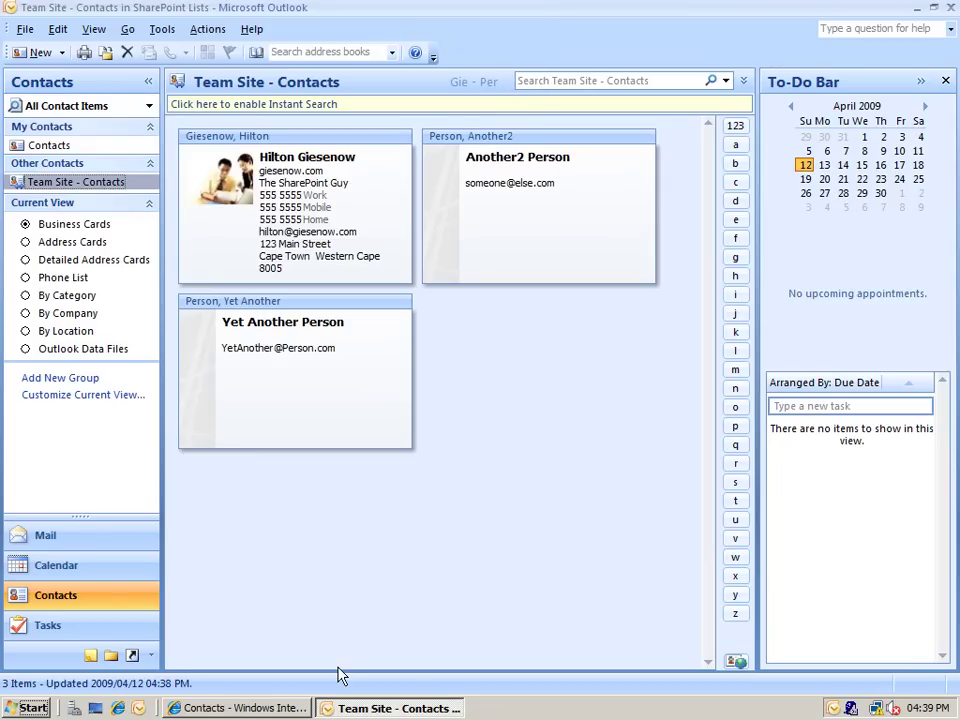
Switch to the browser, connect the team site's Tasks list to Outlook, and widen the Assigned To column in Outlook's task view
left_click(266, 706)
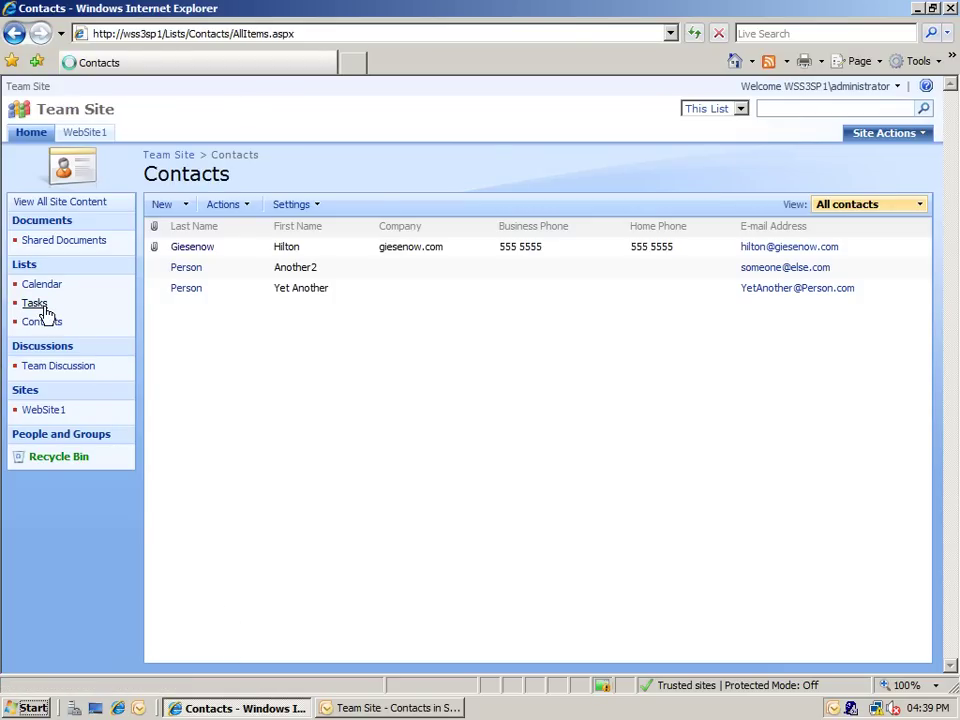
left_click(43, 308)
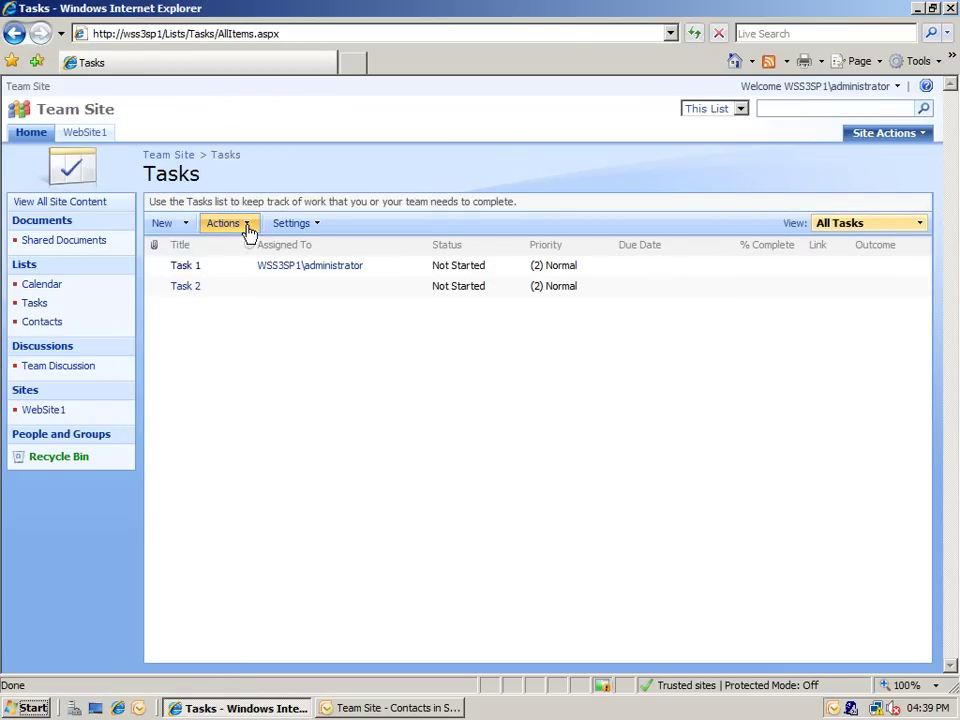
left_click(247, 224)
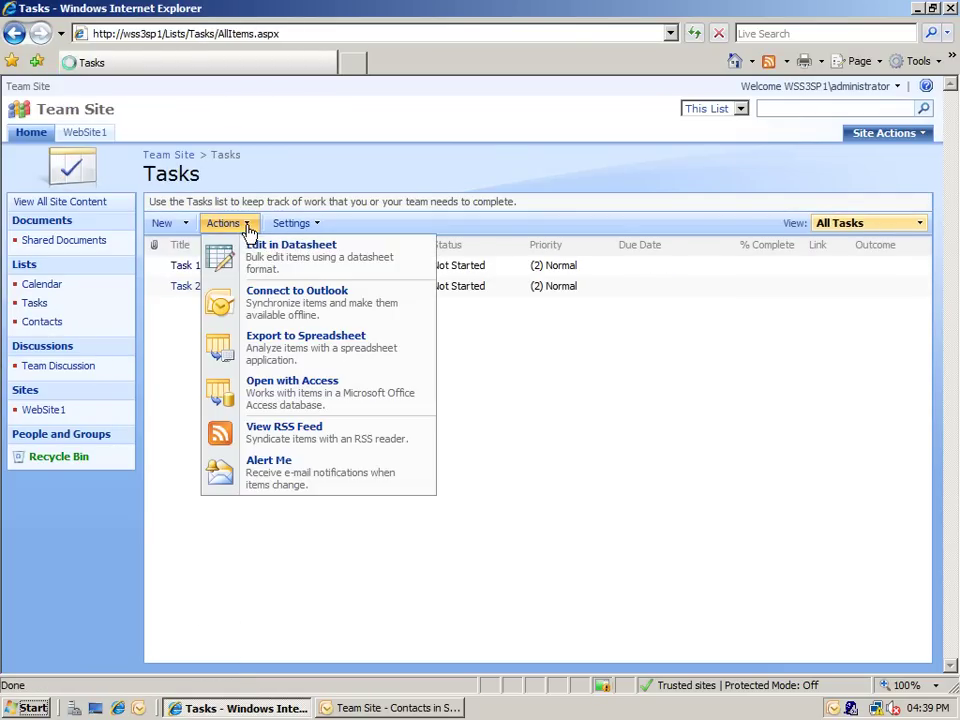
left_click(302, 310)
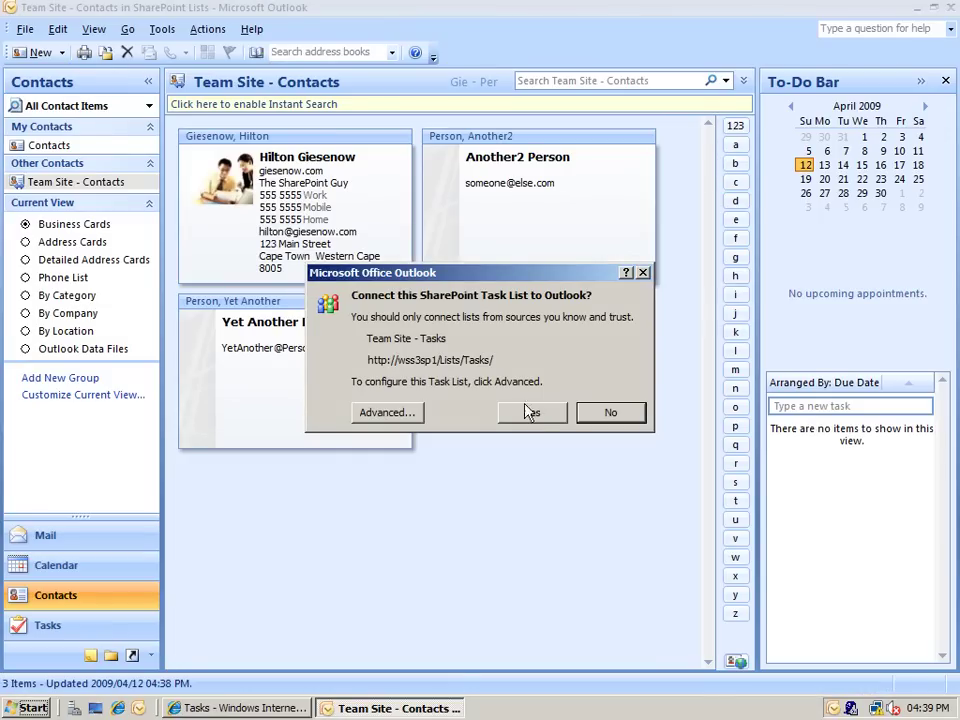
left_click(533, 414)
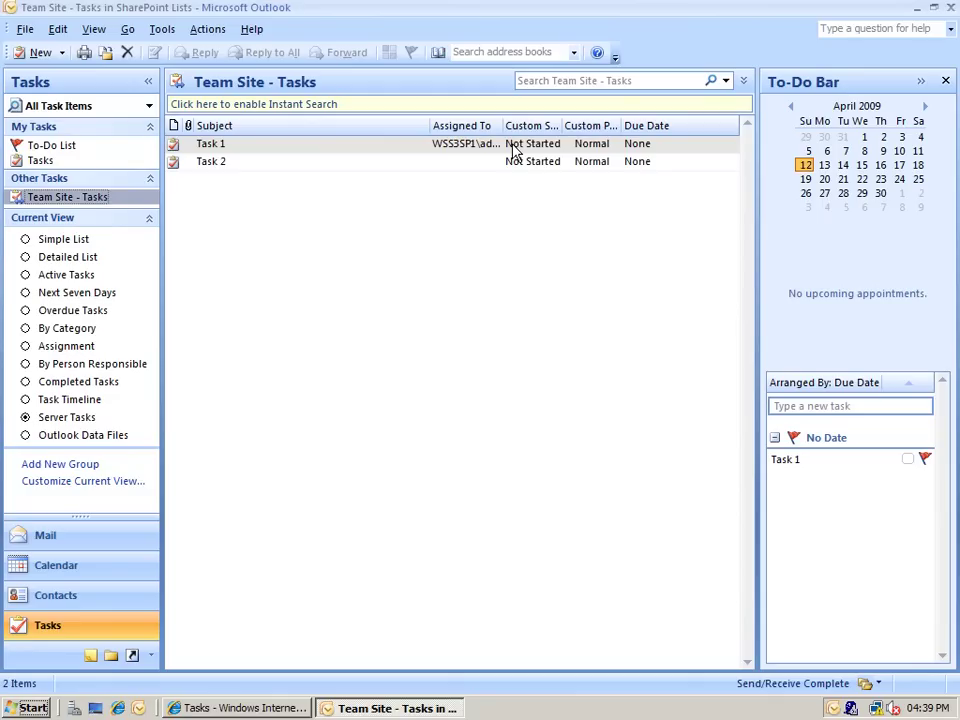
left_click_drag(503, 125, 568, 122)
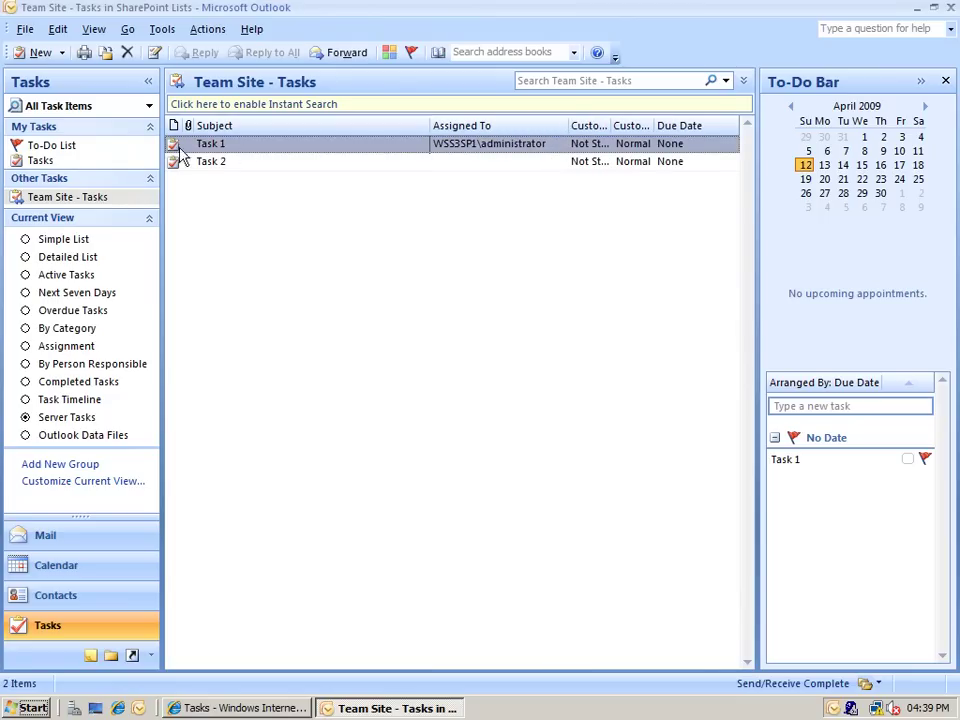
Set Task 1's status to Completed from Outlook's To-Do List, save it, and check it on the refreshed SharePoint Tasks list
left_click(50, 145)
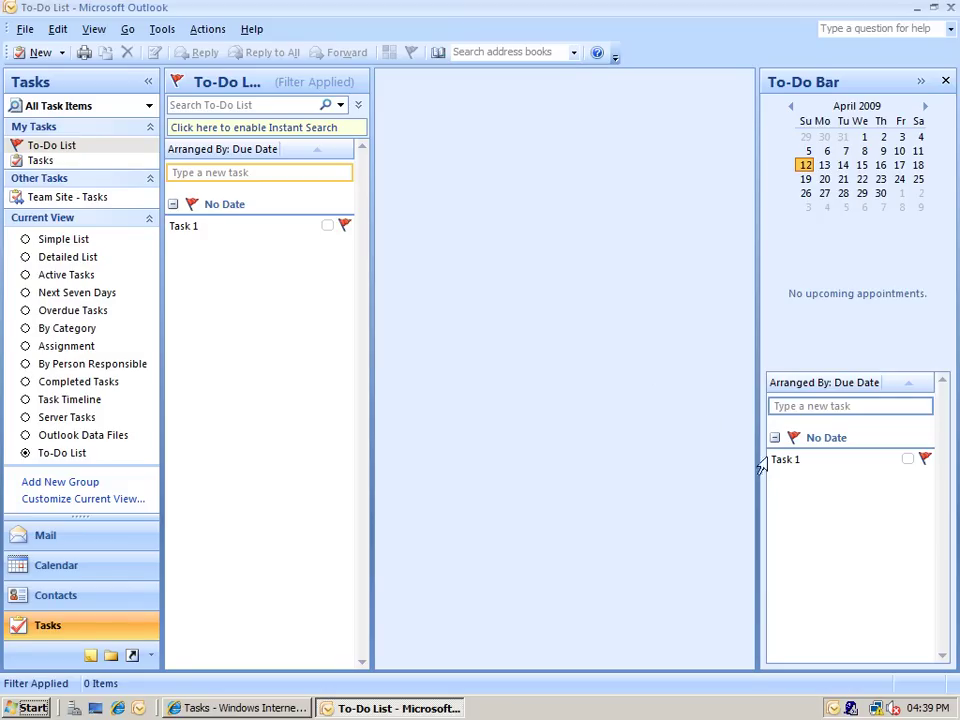
double_click(189, 229)
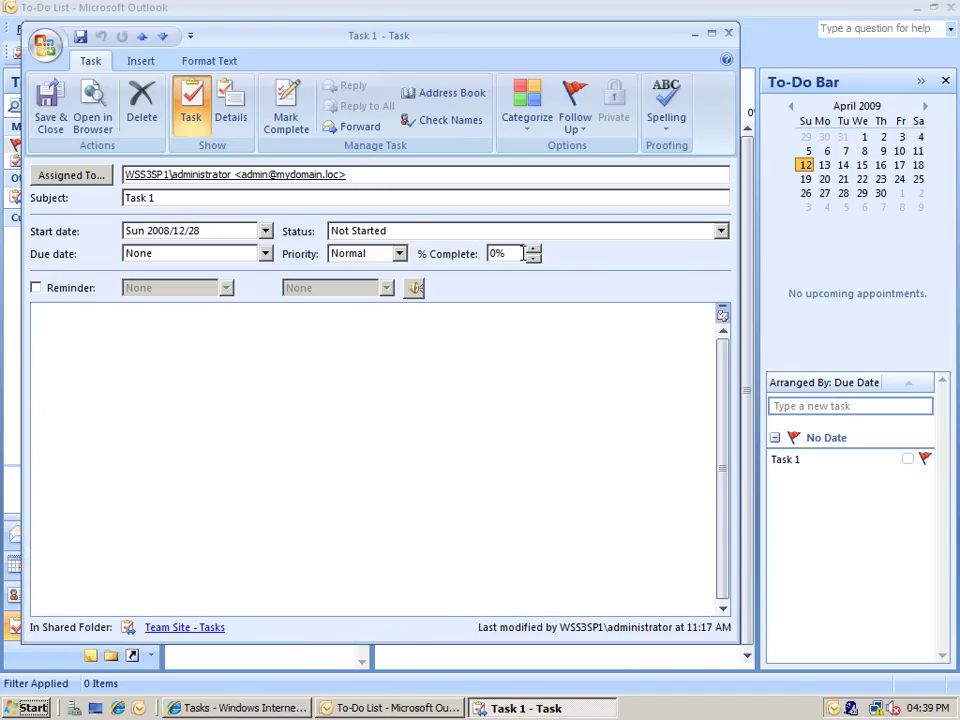
left_click(399, 255)
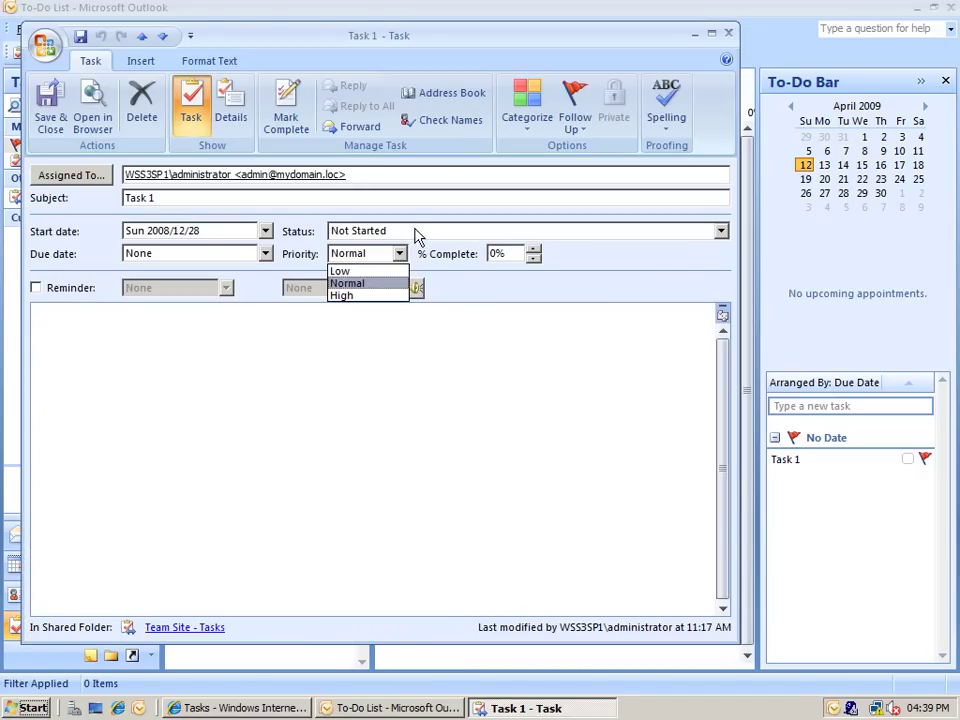
left_click(418, 236)
left_click(419, 236)
left_click(418, 272)
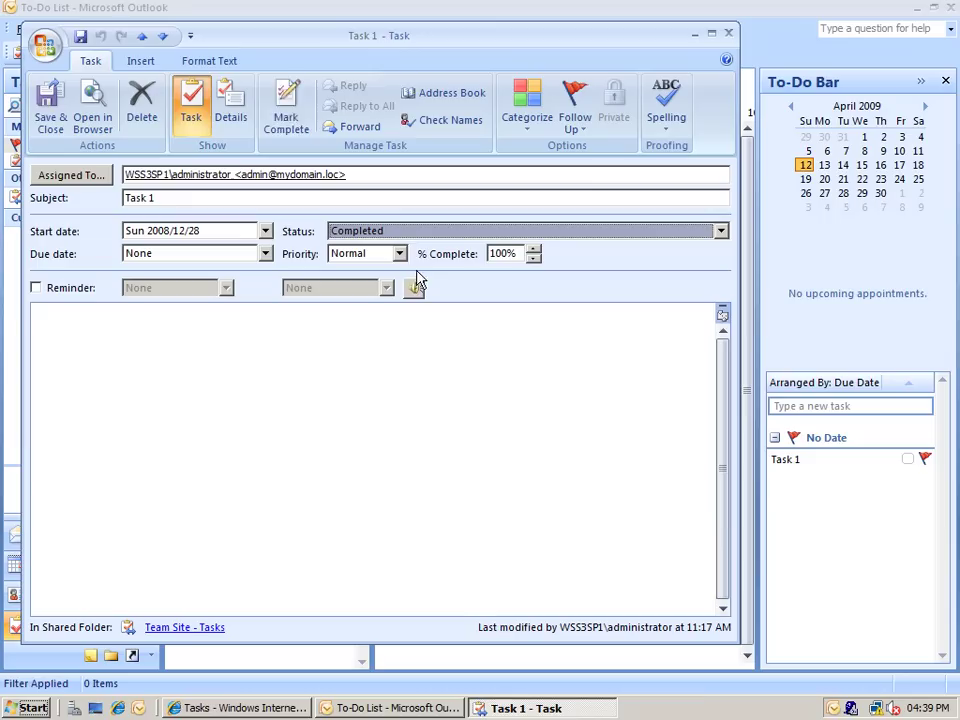
left_click(50, 122)
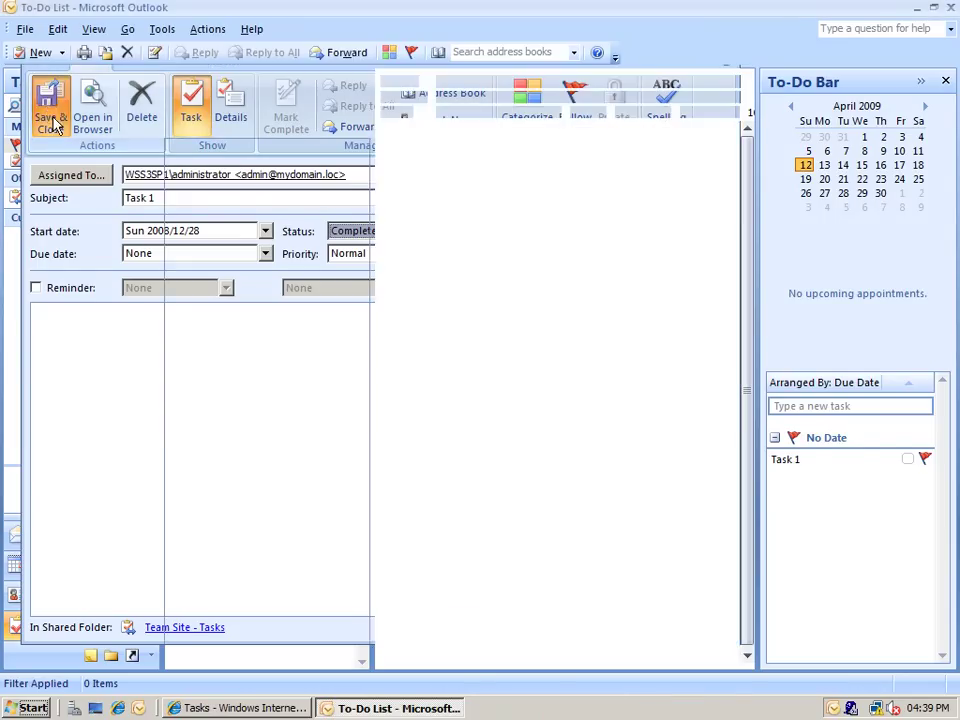
left_click(276, 709)
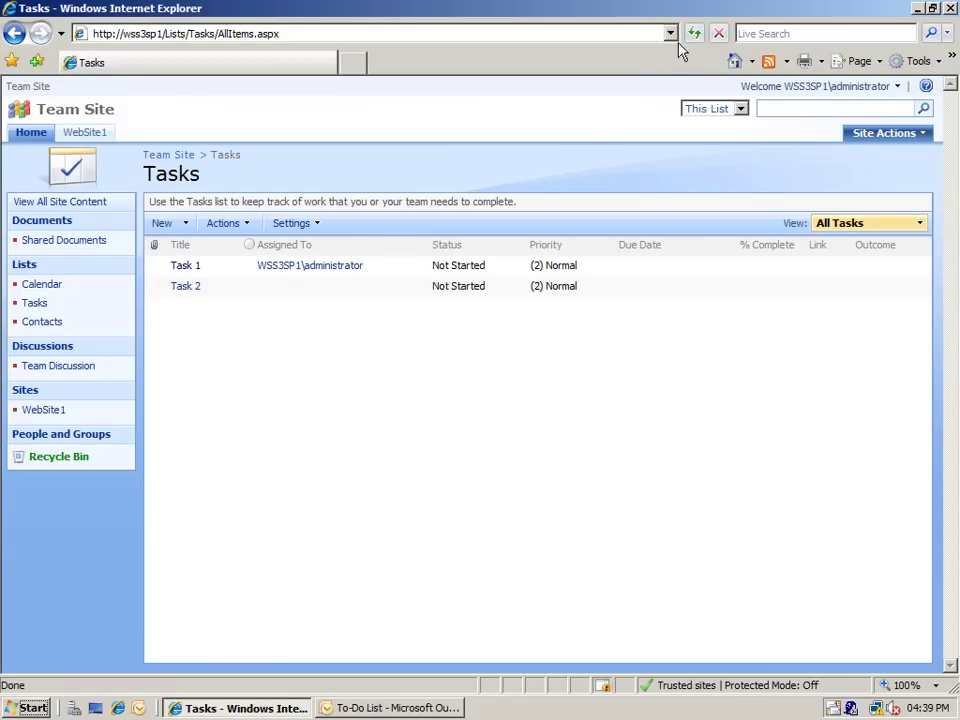
left_click(691, 35)
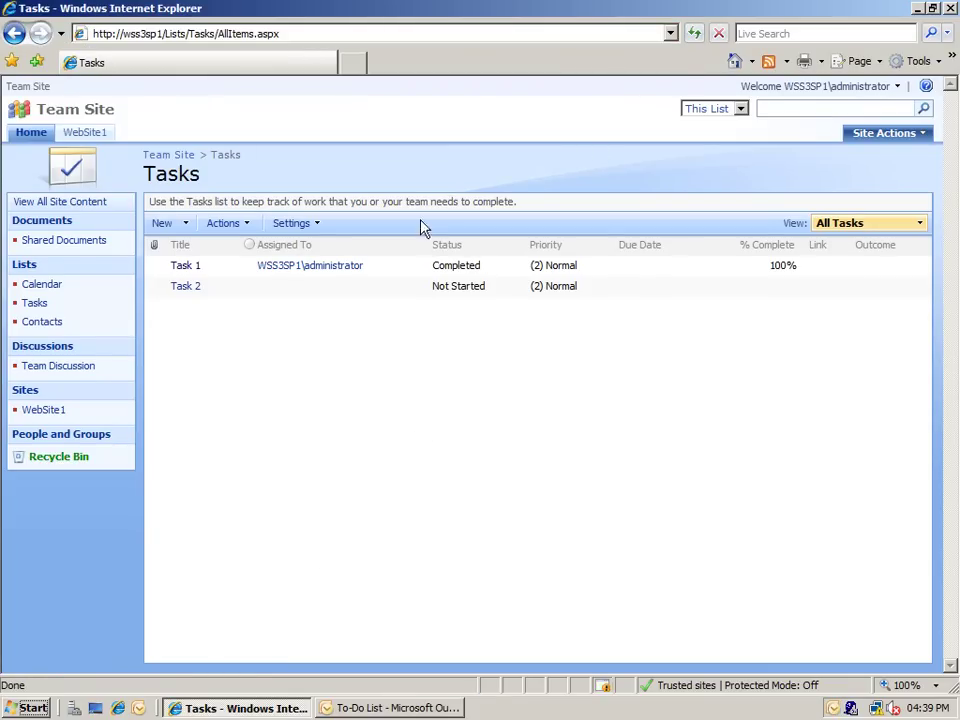
Edit Task 1 on the SharePoint site, setting % Complete to 0 and the status to Not Started, and save it
left_click(233, 267)
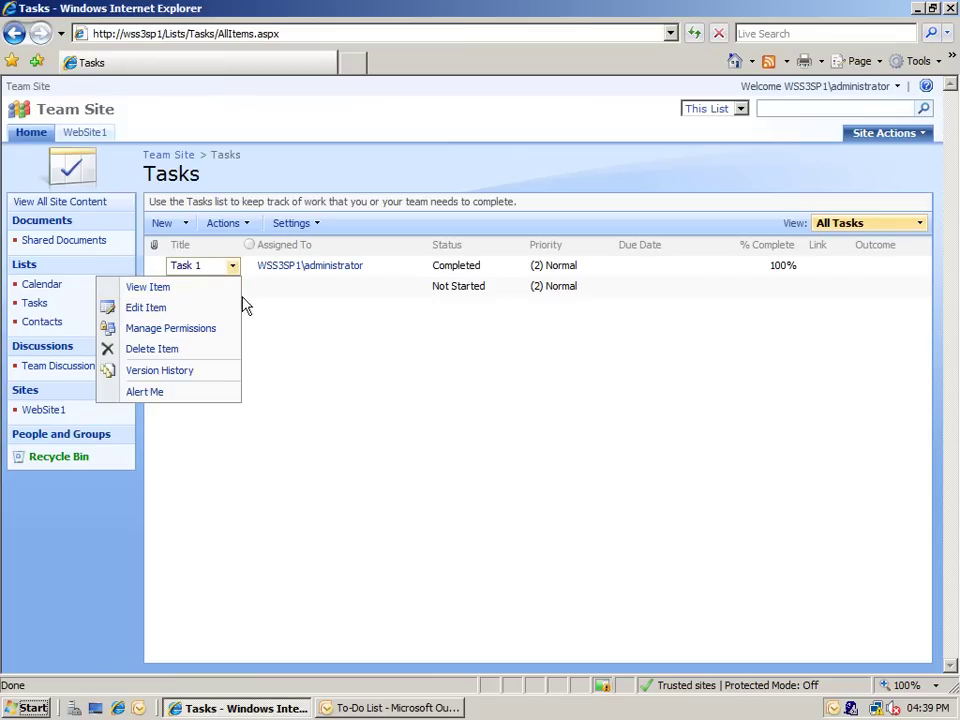
left_click(231, 310)
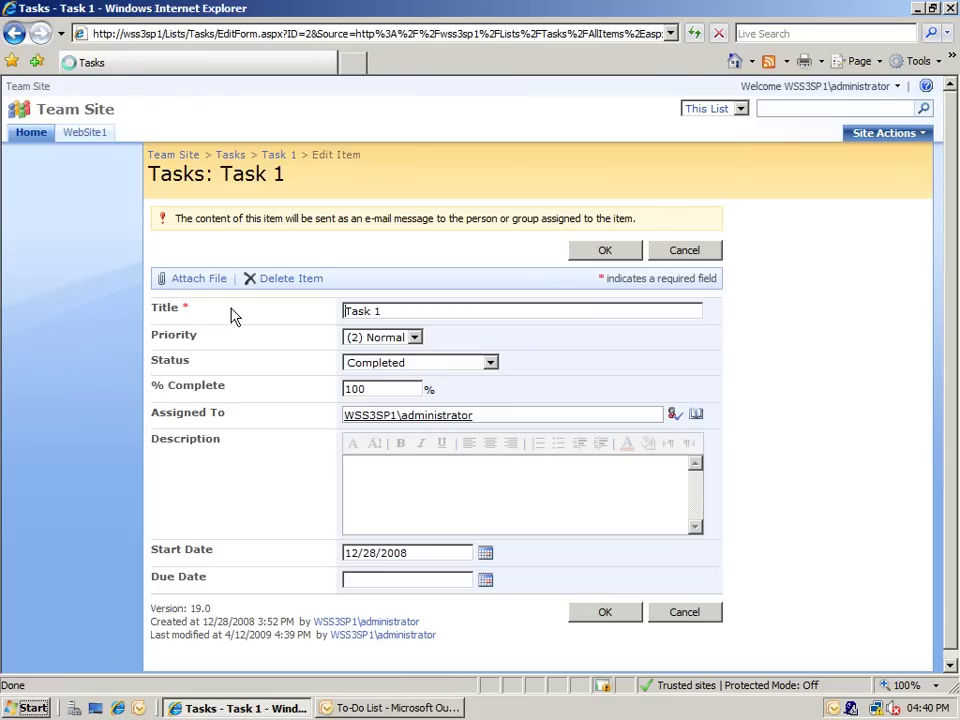
left_click_drag(381, 390, 320, 393)
type("0")
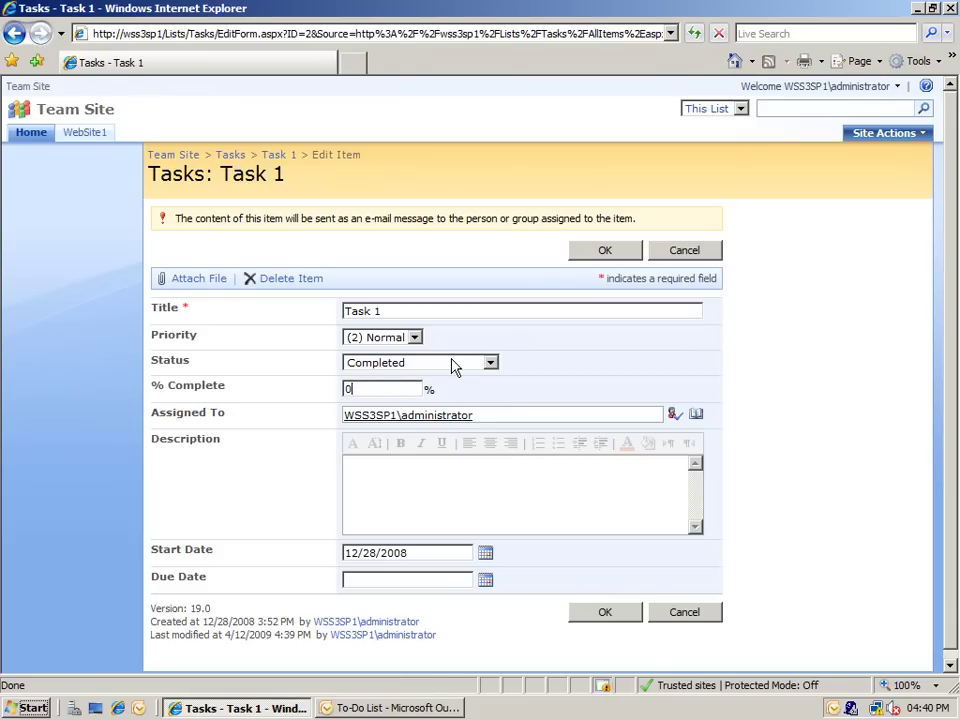
left_click(448, 366)
left_click(426, 381)
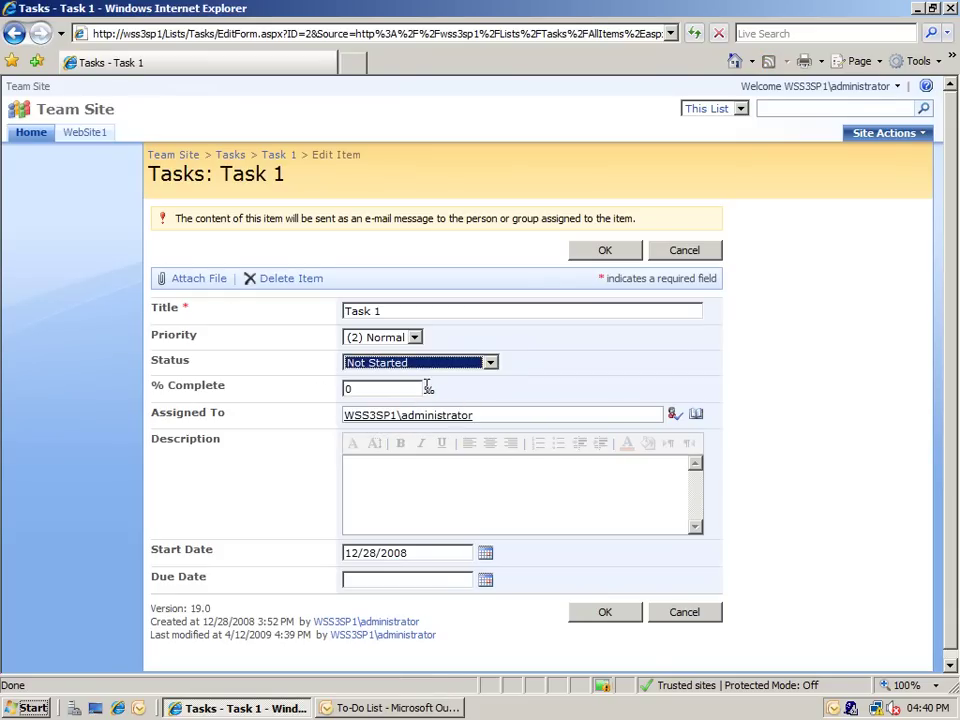
left_click(594, 614)
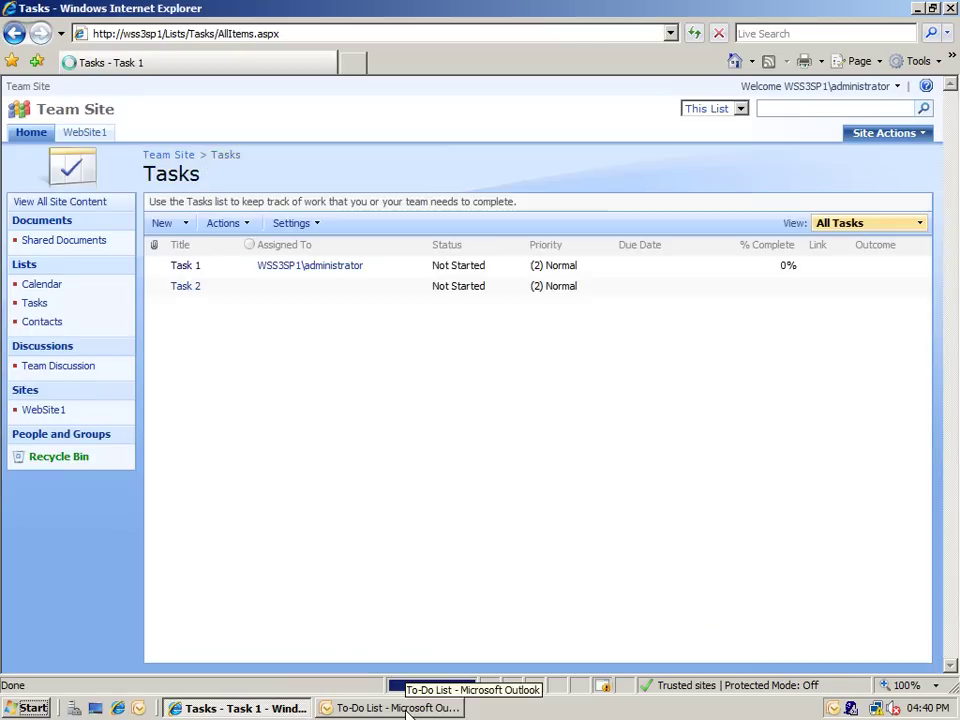
Switch to Outlook, send and receive all accounts, and check Task 1's details in the To-Do List
left_click(407, 712)
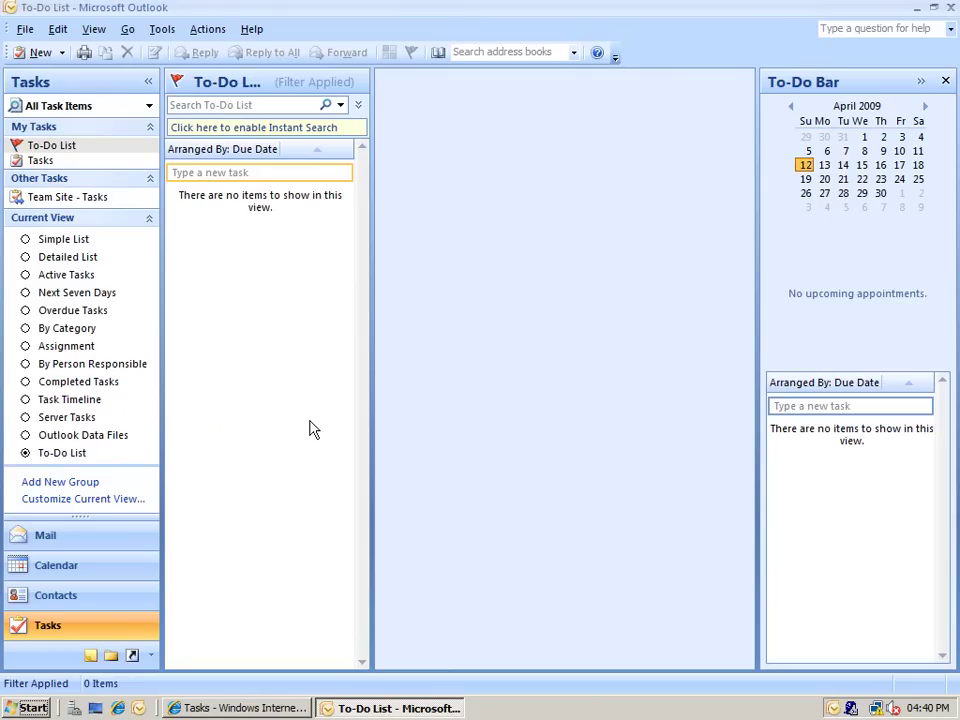
left_click(162, 29)
mouse_move(238, 57)
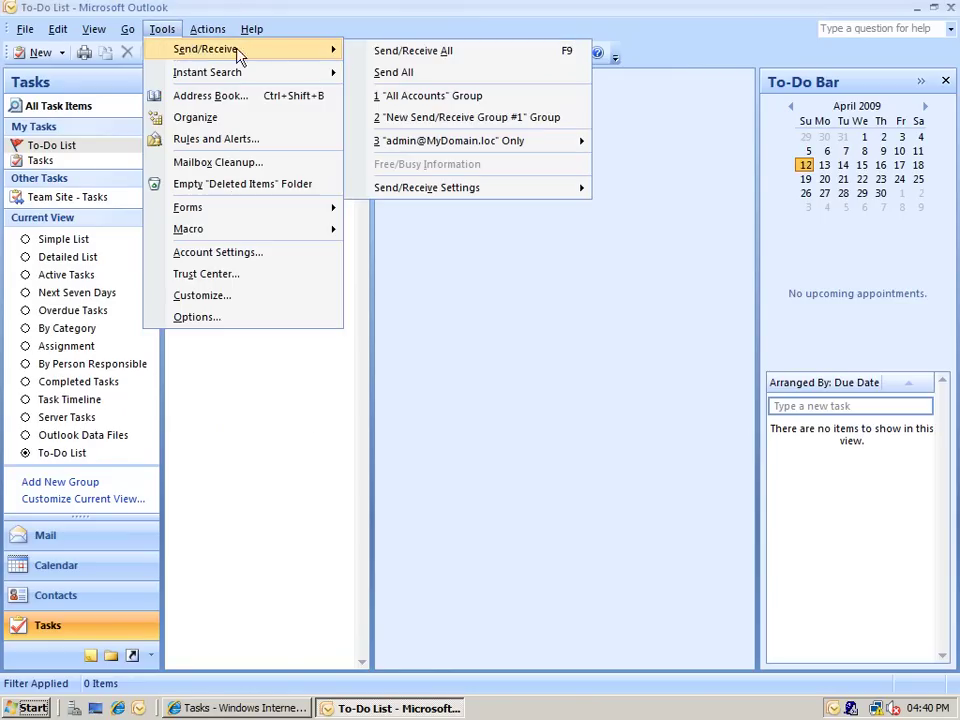
left_click(412, 55)
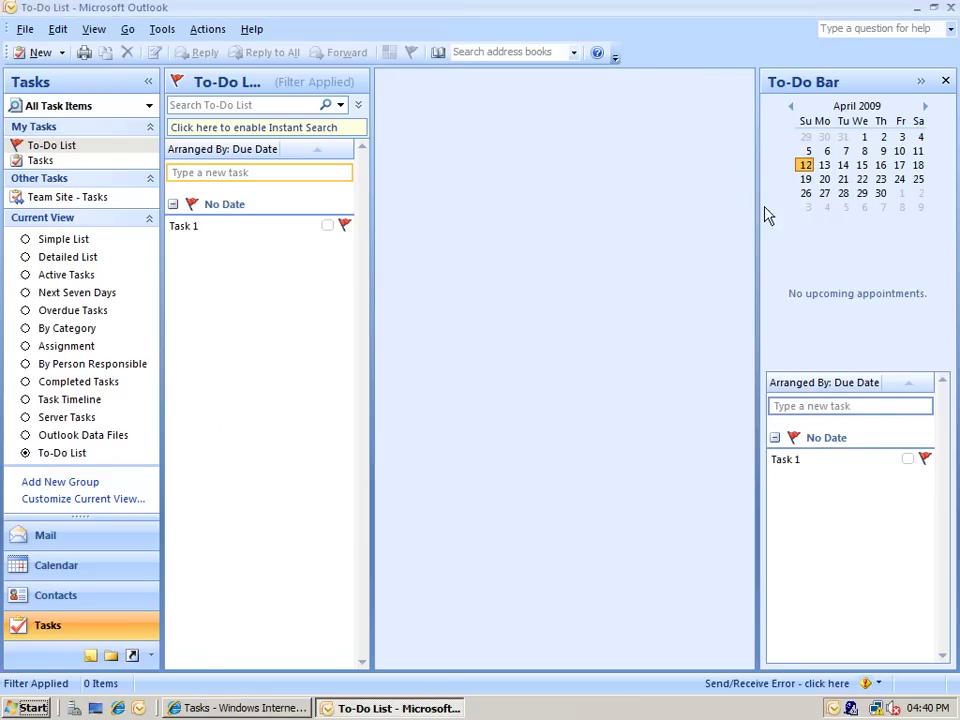
left_click(232, 226)
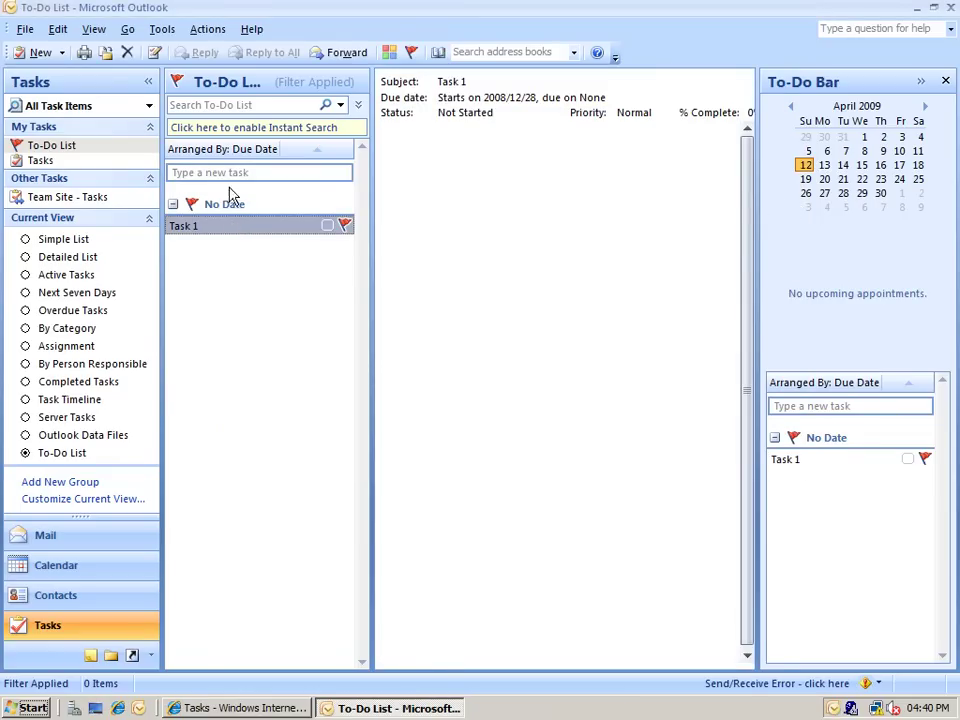
Exclude SharePoint lists from the All Accounts send/receive group
left_click(178, 32)
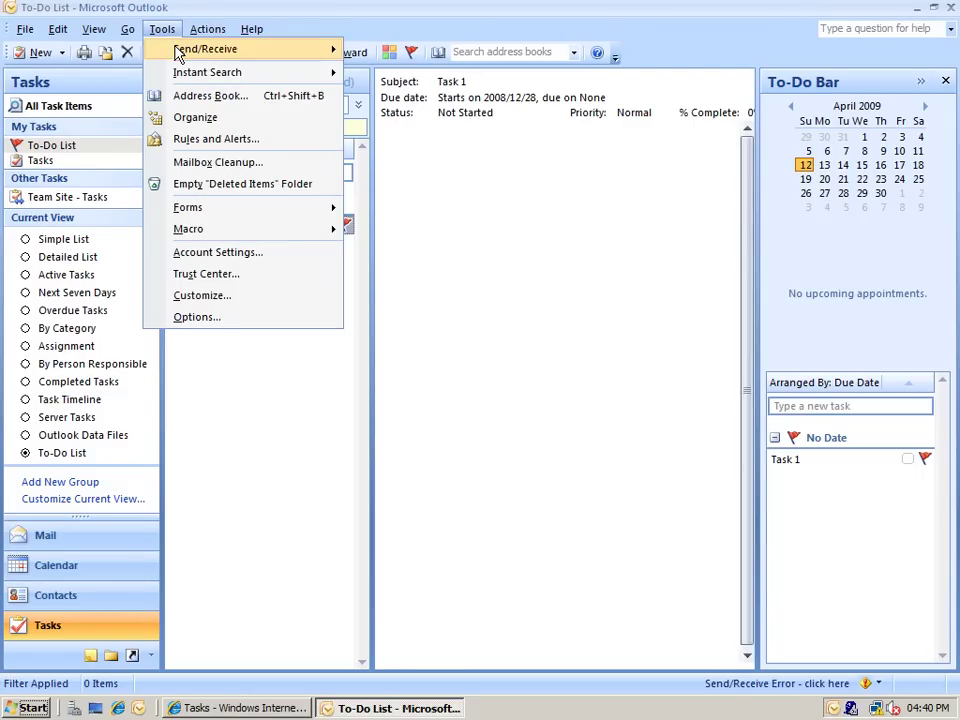
mouse_move(178, 53)
mouse_move(466, 197)
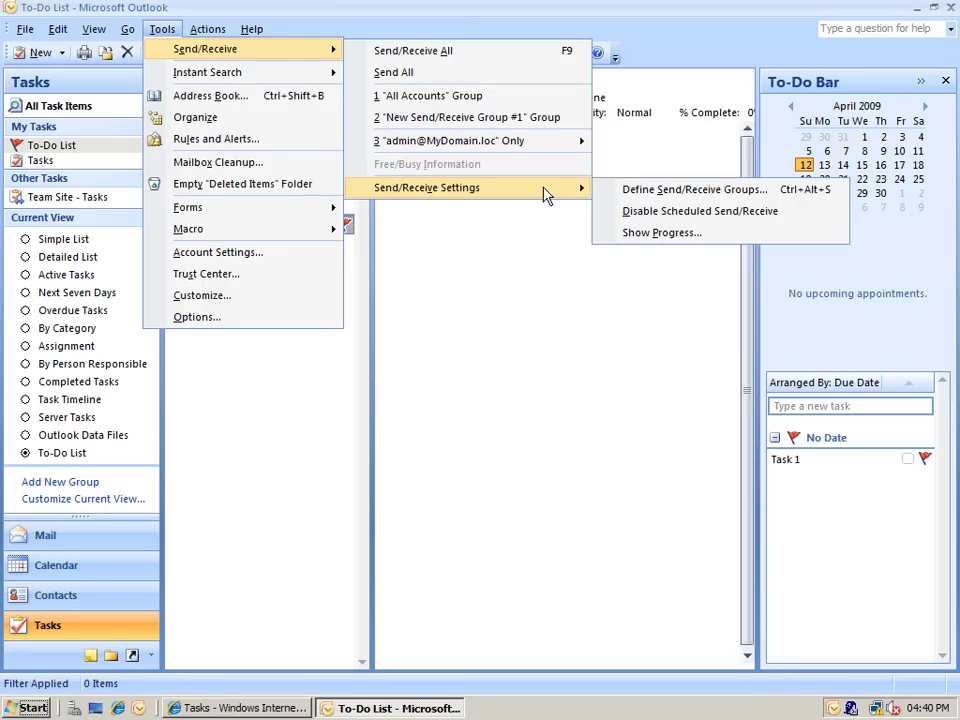
left_click(676, 192)
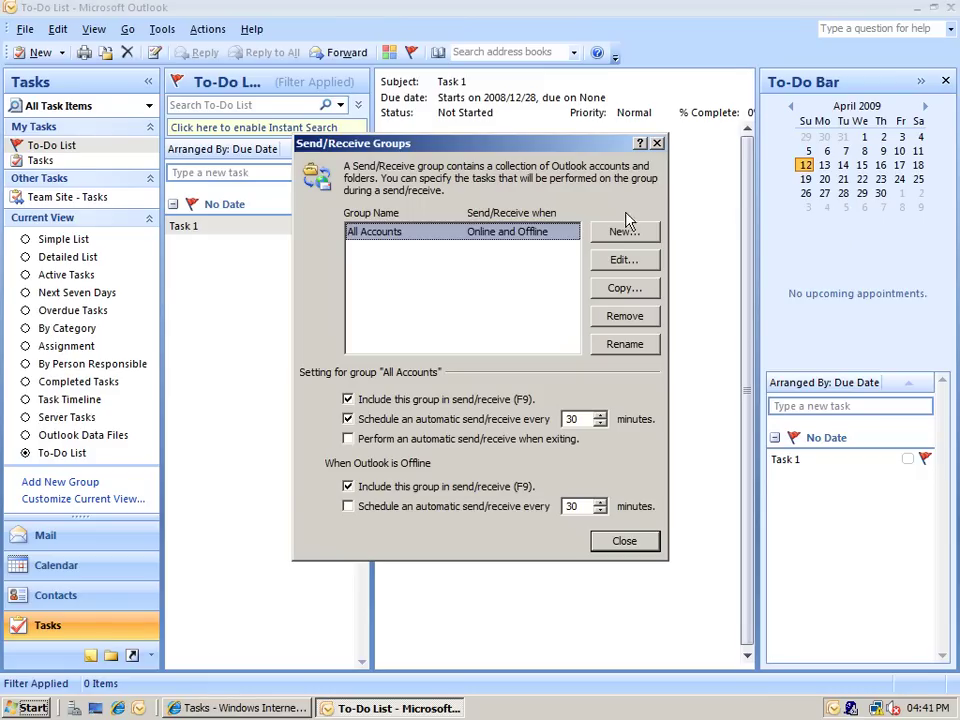
left_click(621, 259)
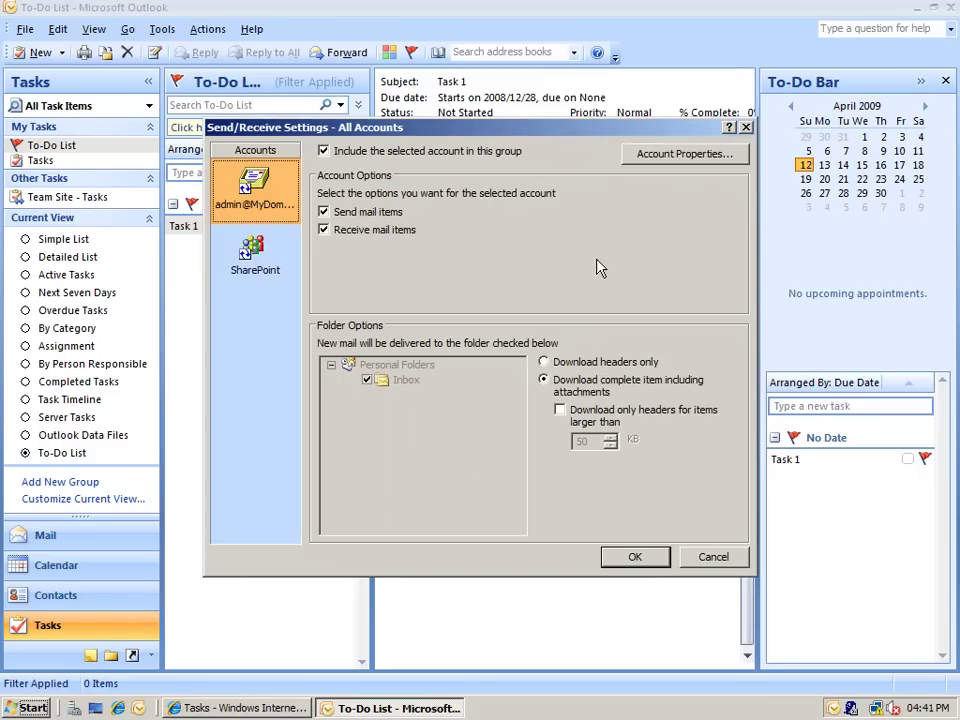
left_click(262, 247)
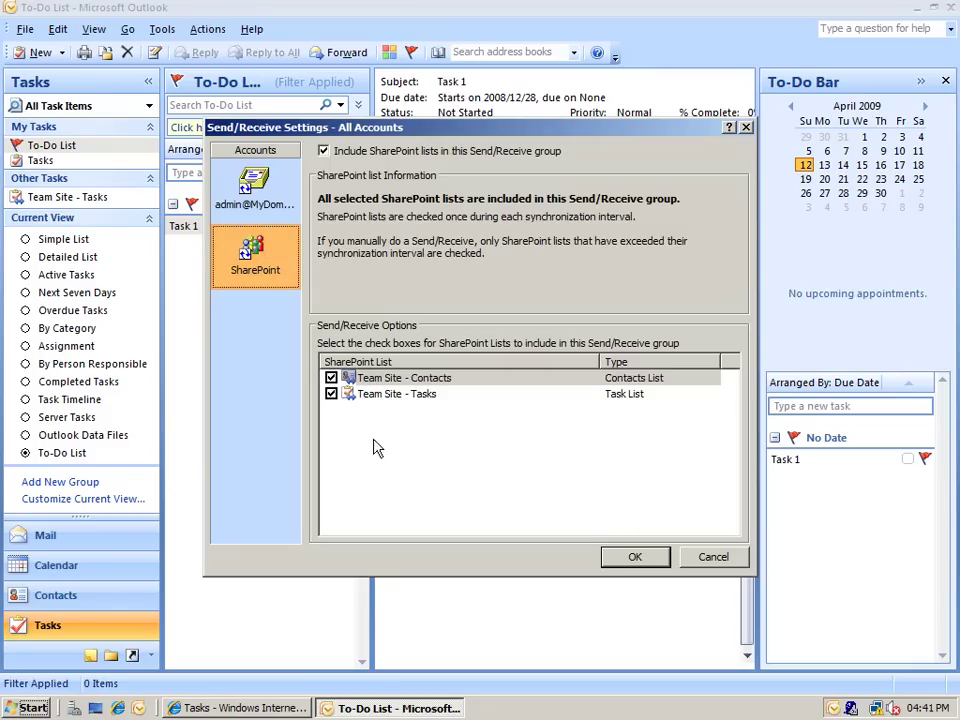
left_click(324, 151)
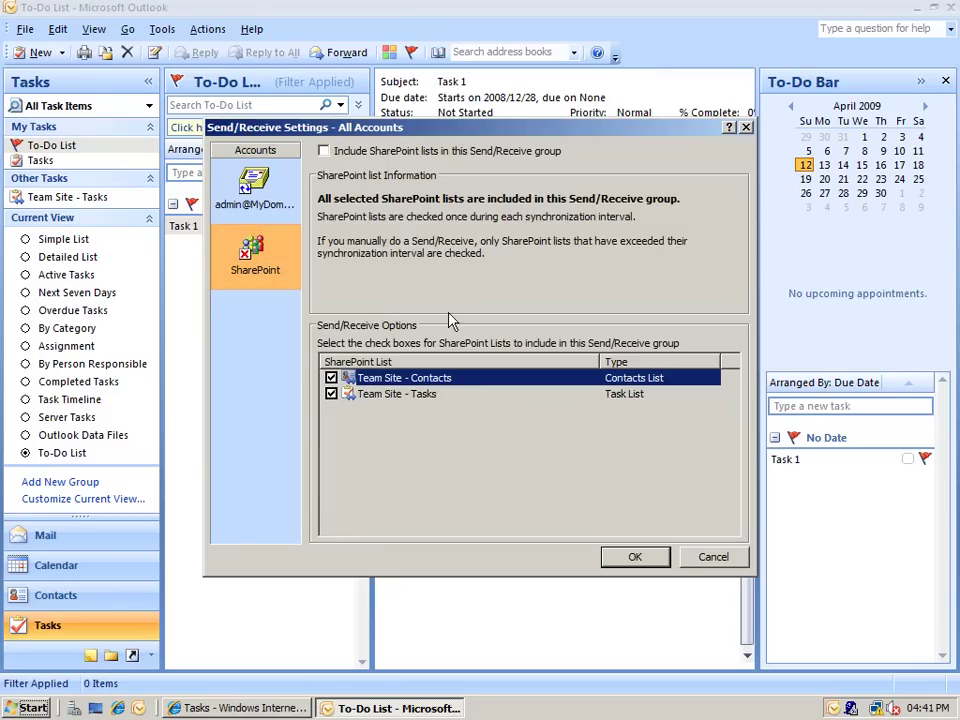
left_click(651, 562)
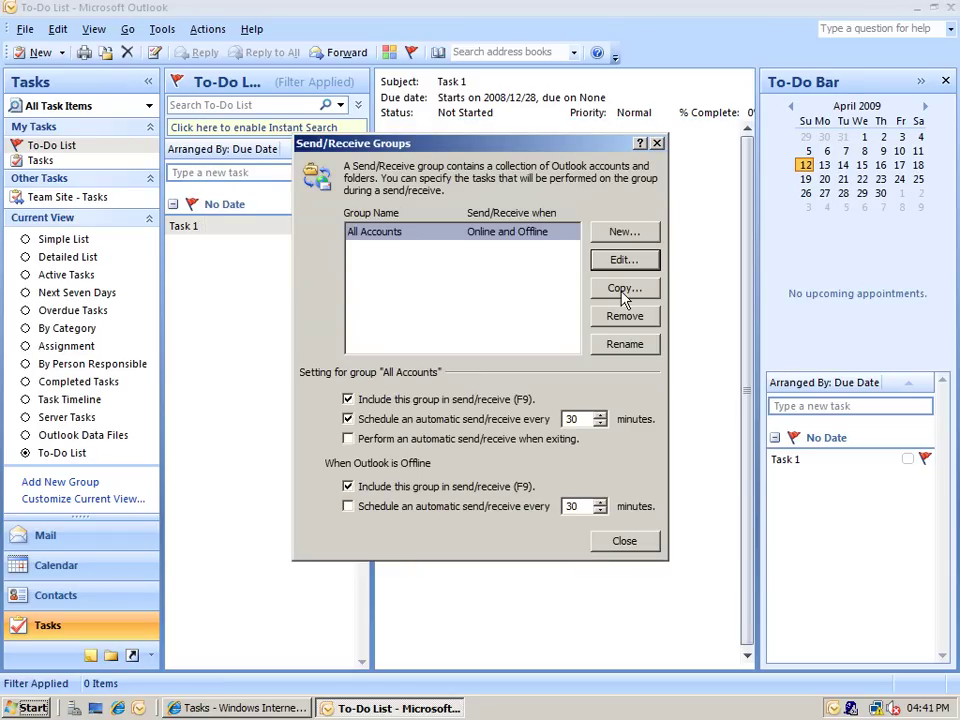
Create a send/receive group named SharePoint Send/Receive that includes the Team Site Contacts and Tasks lists
left_click(624, 231)
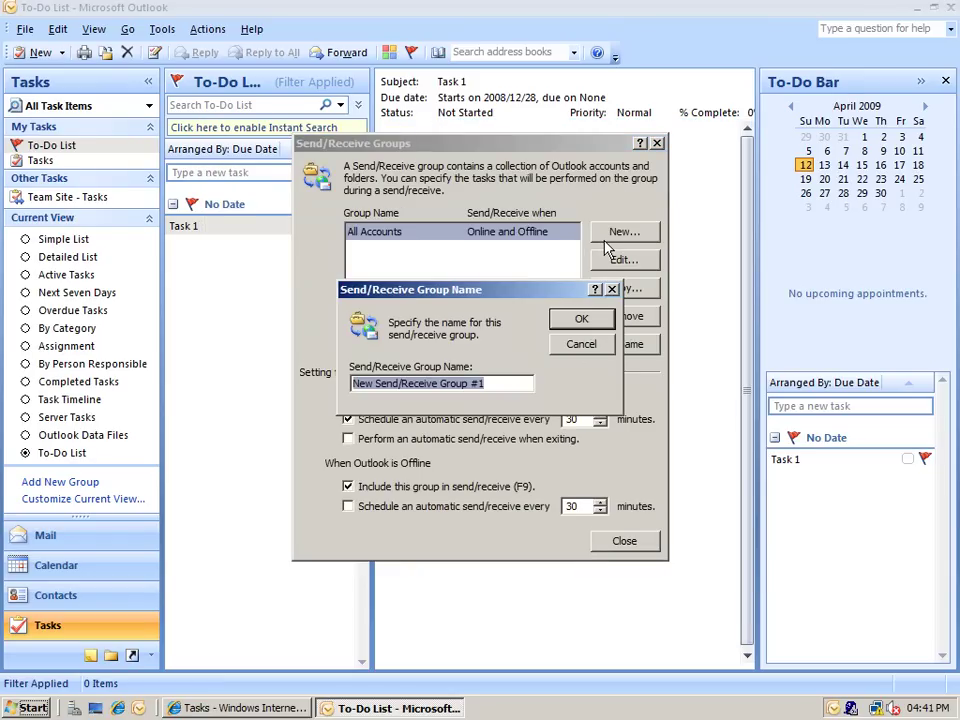
type("SharePoint")
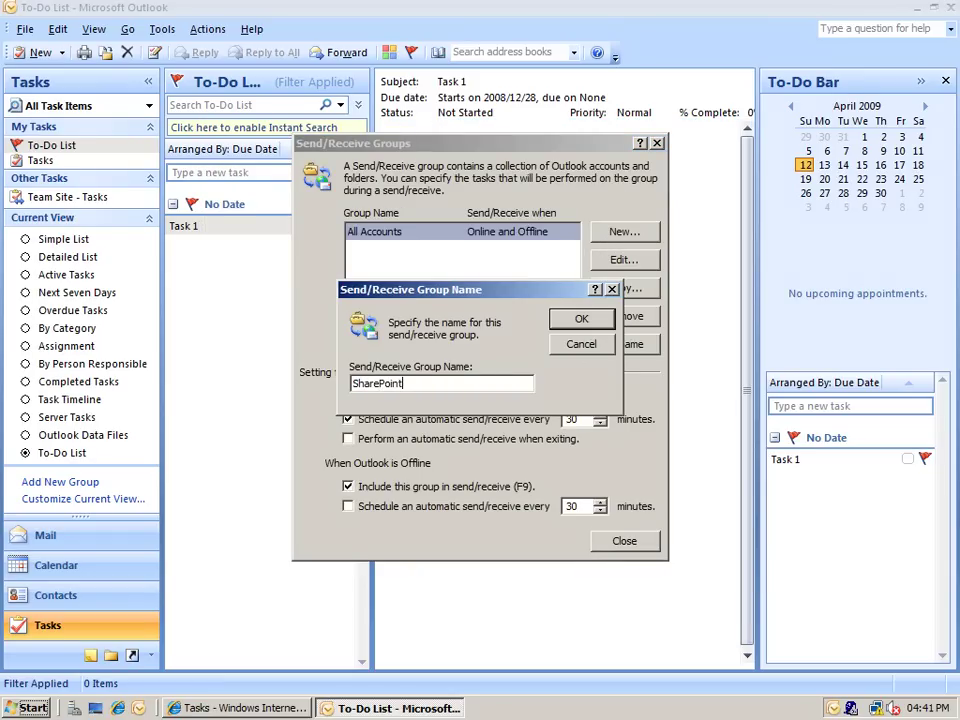
type(" Send/Receive")
key("Return")
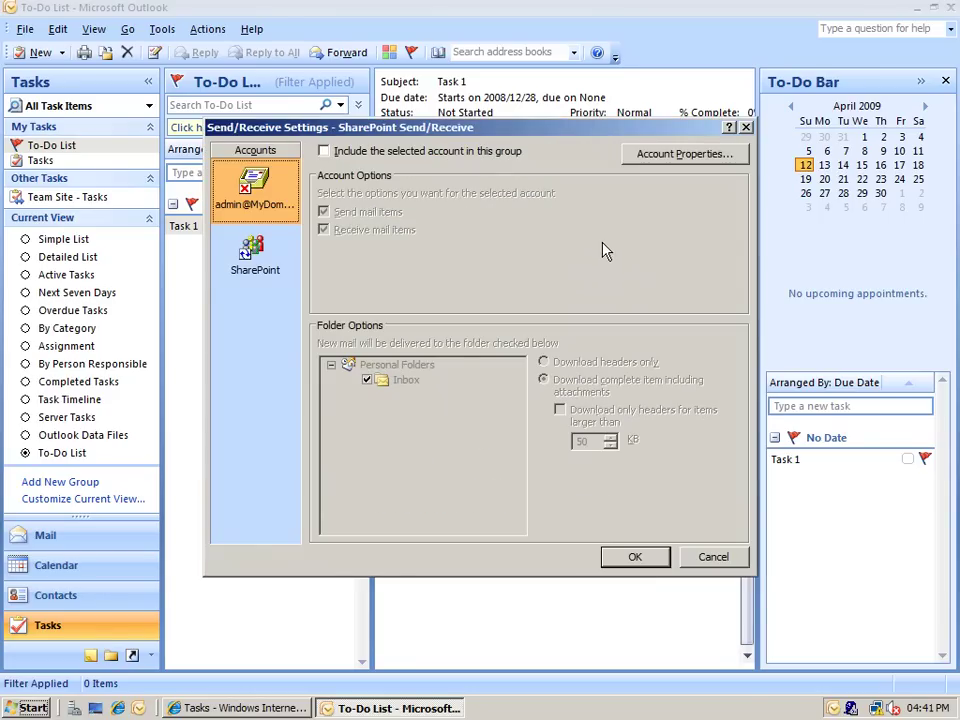
left_click(255, 258)
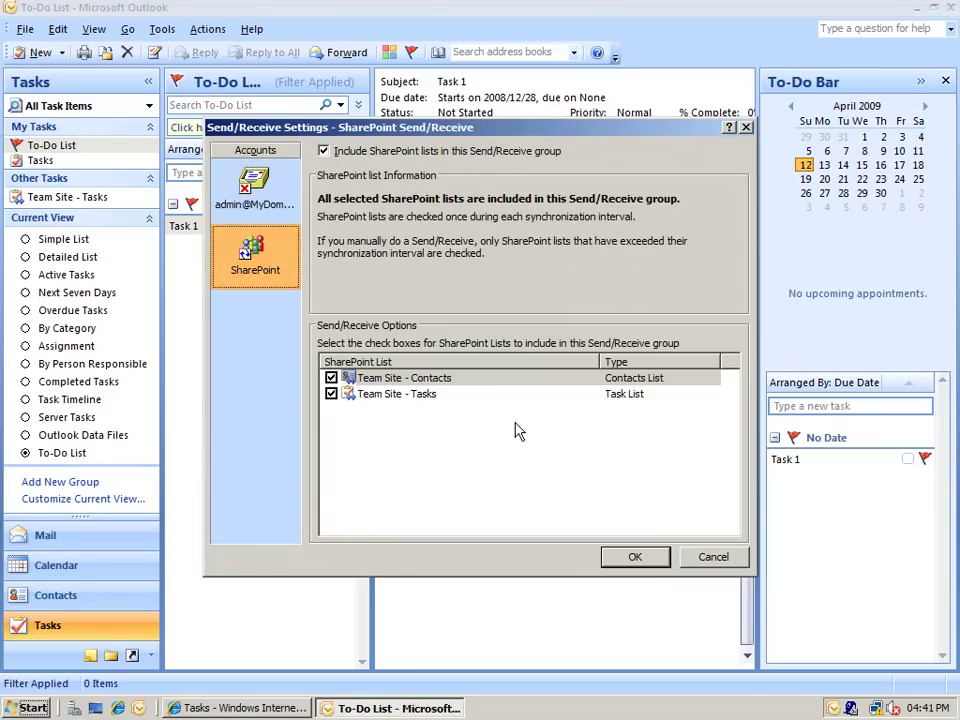
left_click(645, 560)
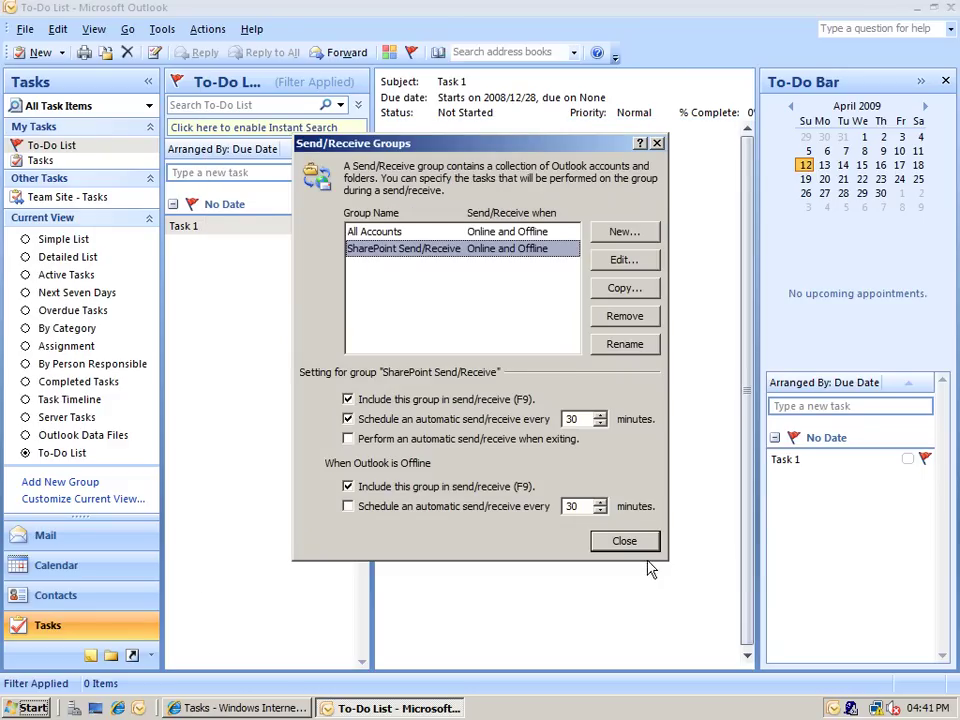
Set the SharePoint Send/Receive group's automatic send/receive interval to 5 minutes and close the group settings
double_click(589, 419)
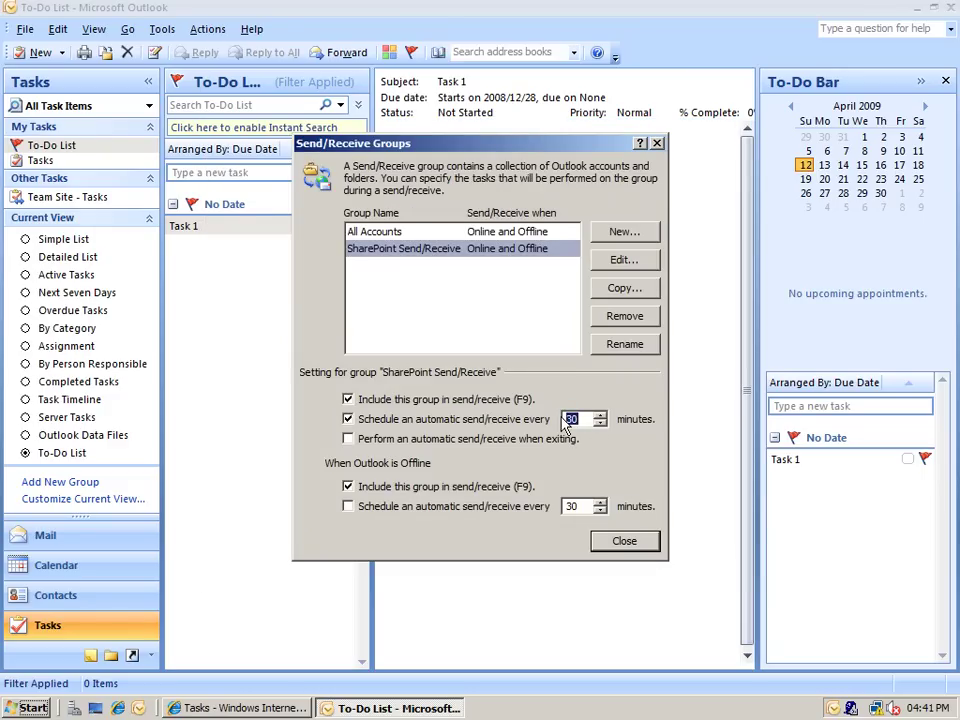
type("5")
left_click(630, 545)
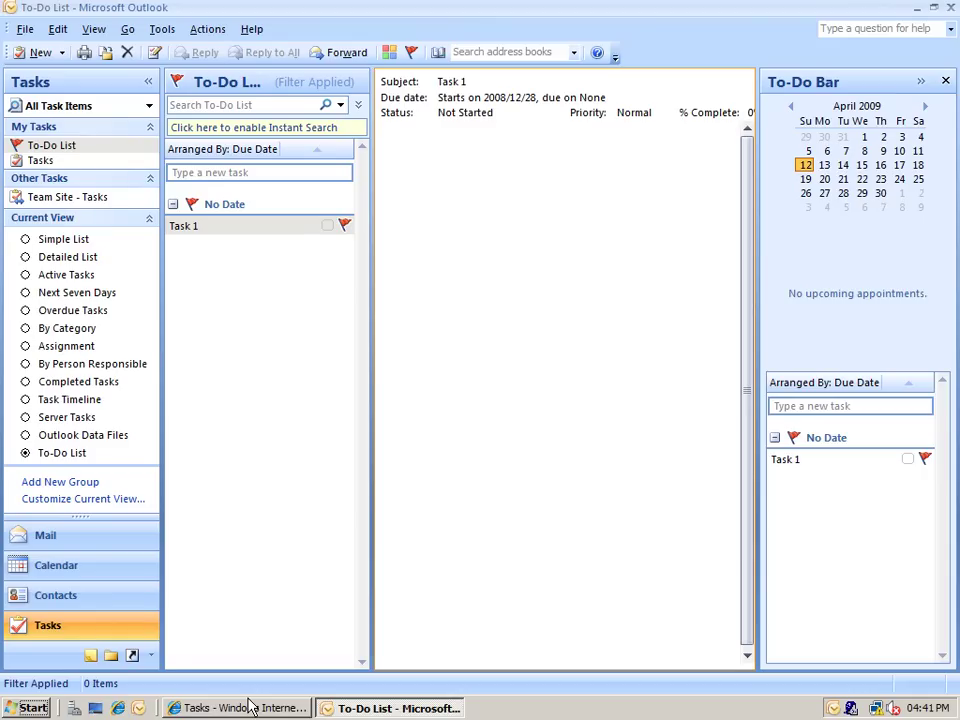
Switch to the browser and connect the team site's Calendar list to Outlook
left_click(250, 706)
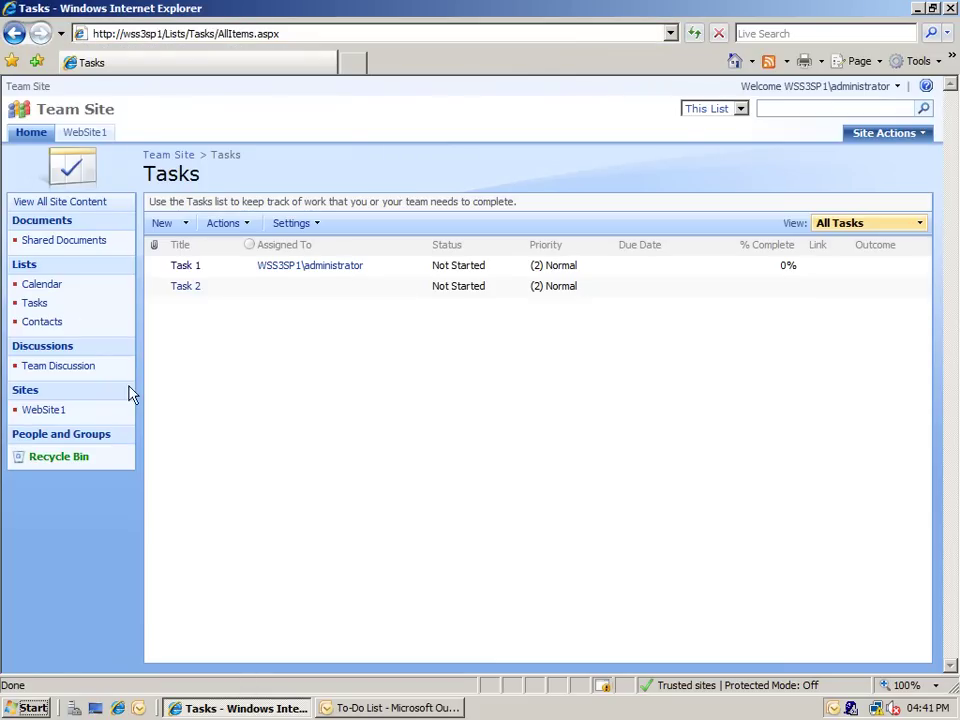
left_click(55, 288)
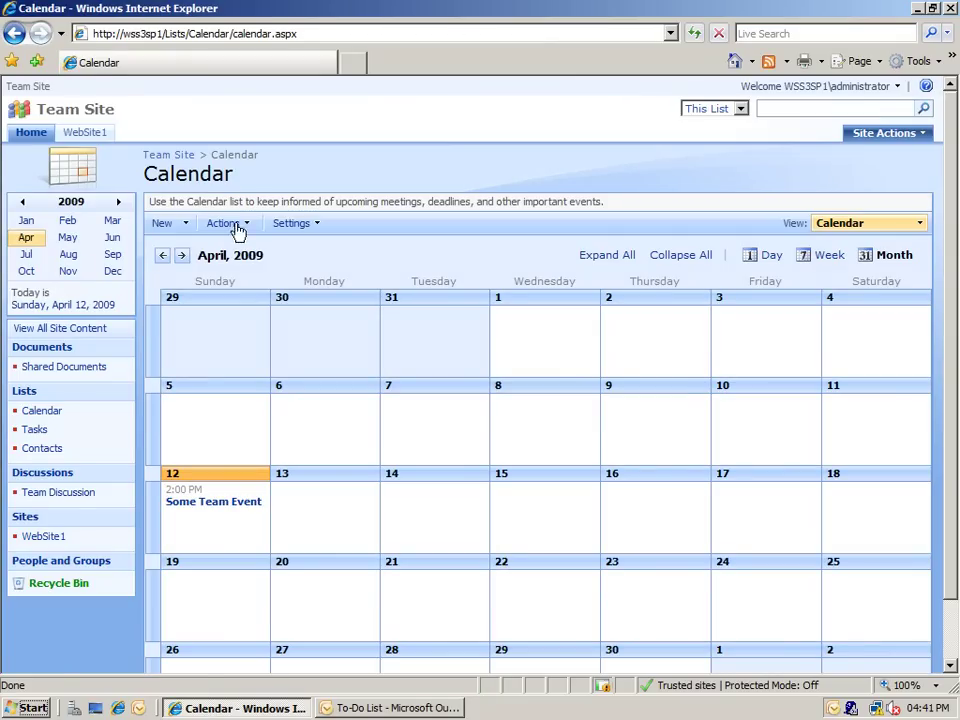
left_click(253, 228)
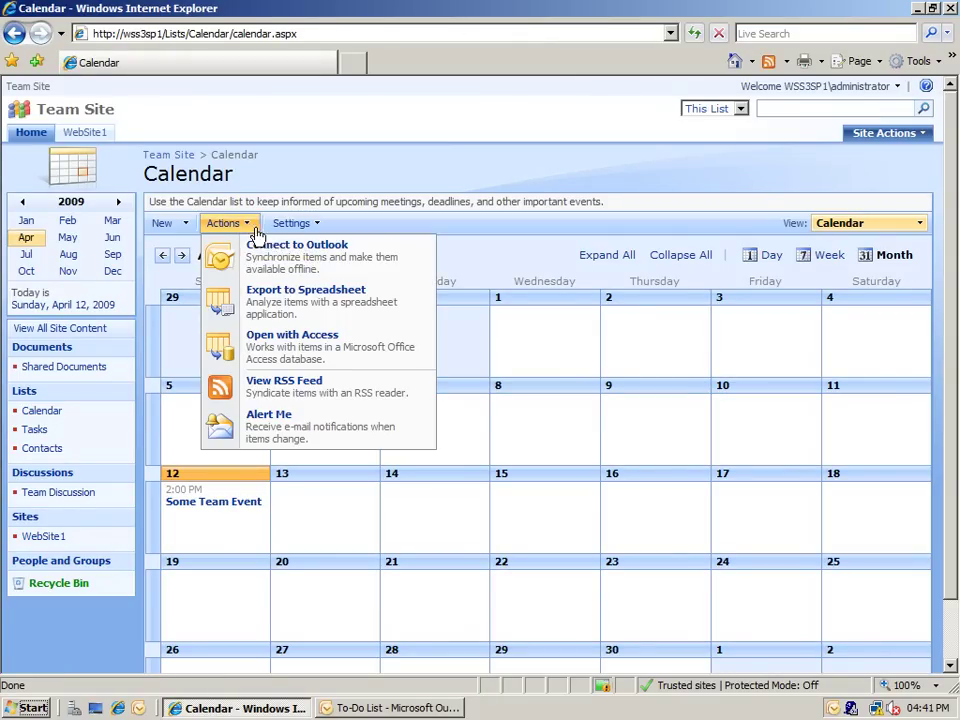
left_click(279, 258)
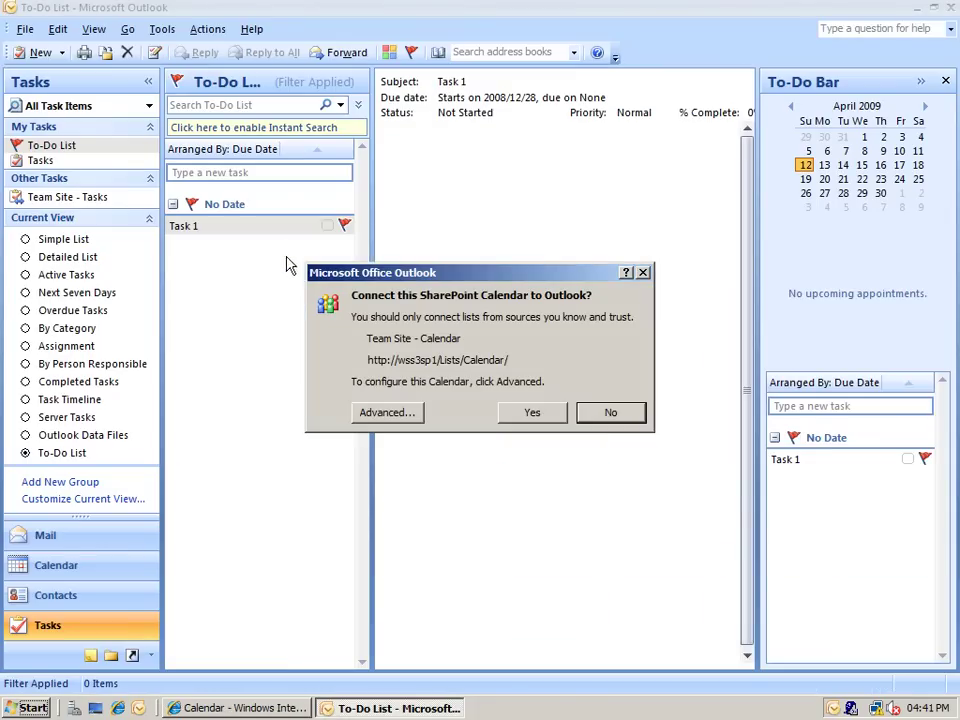
left_click(534, 415)
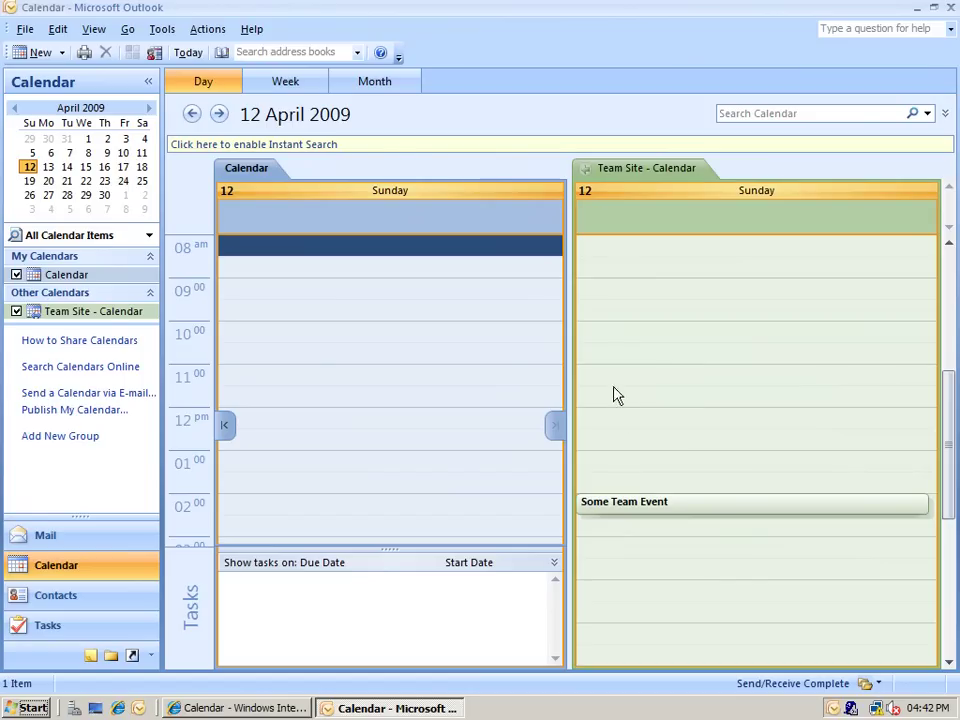
Overlay the Team Site calendar on the personal calendar and alternate between the two, ending on the personal one
left_click(588, 180)
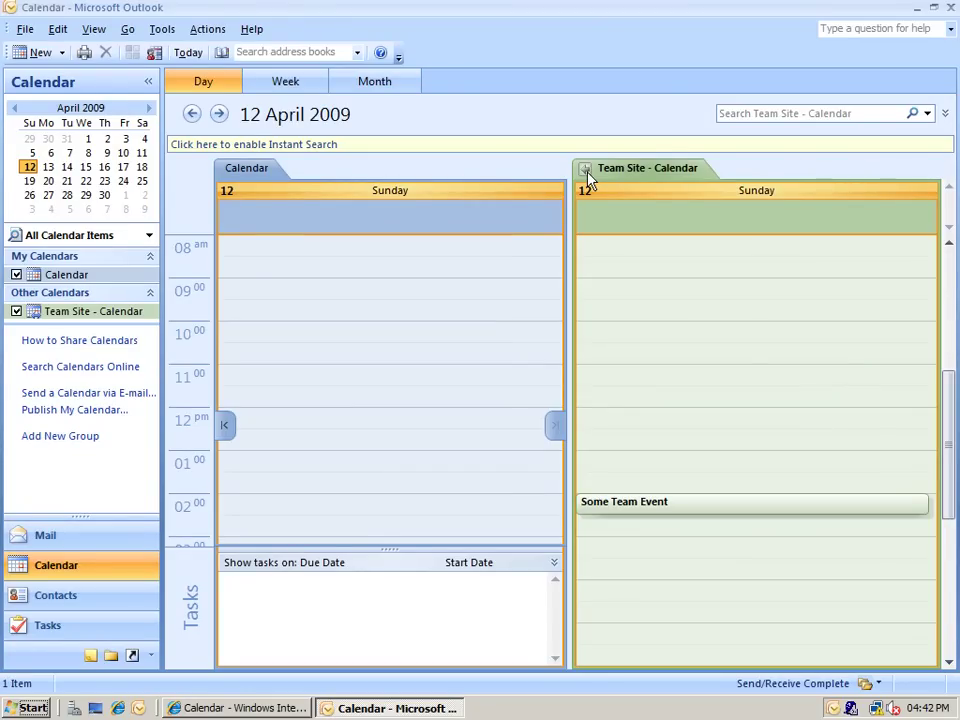
left_click(587, 172)
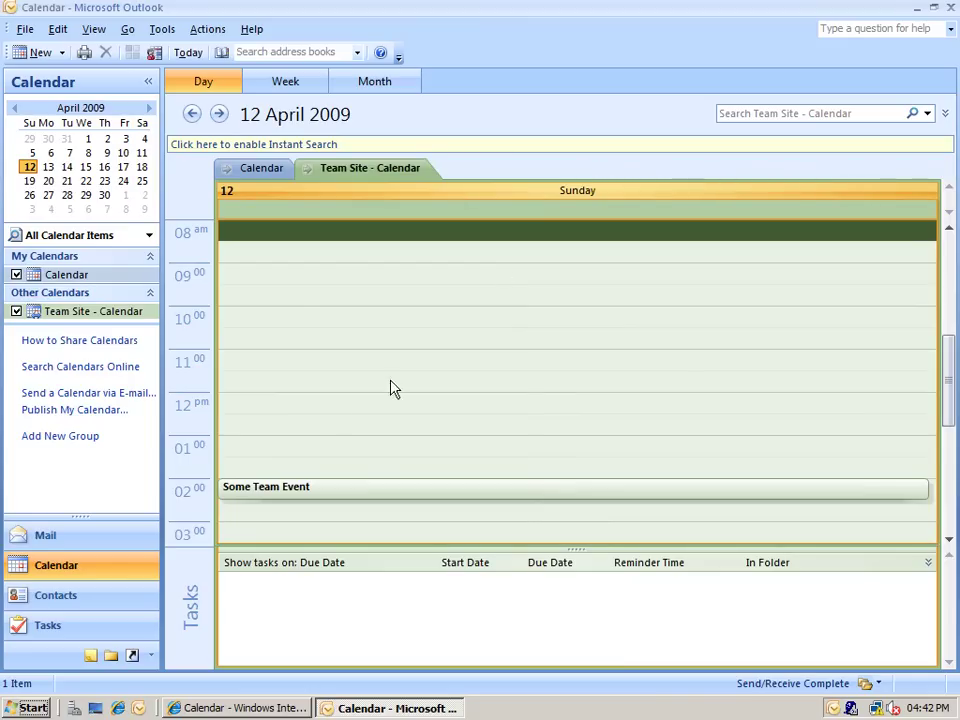
left_click(256, 172)
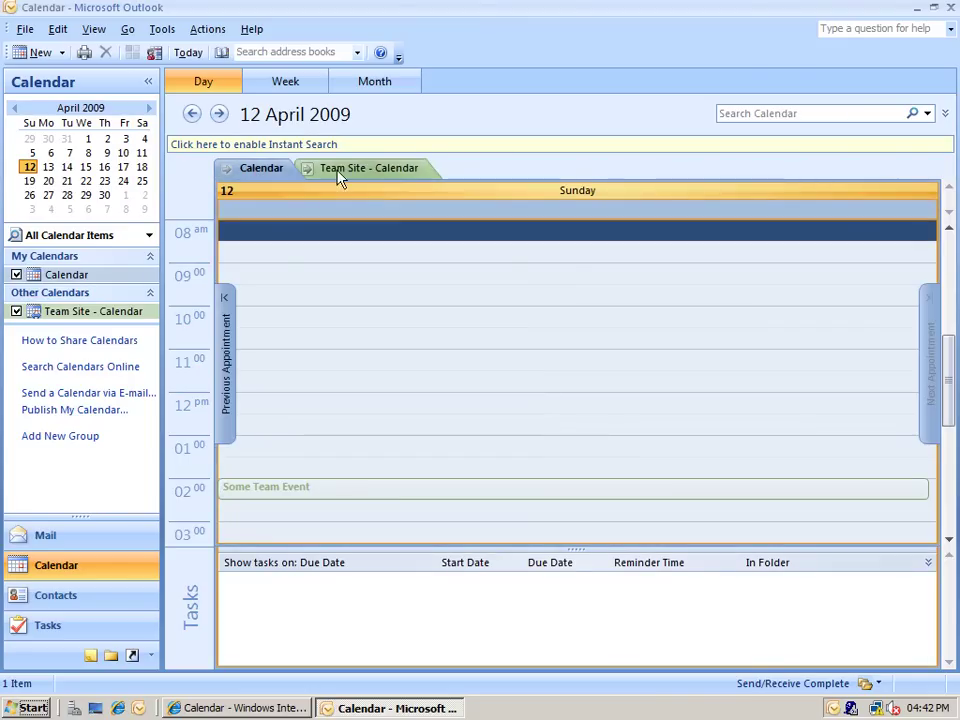
left_click(350, 177)
left_click(276, 172)
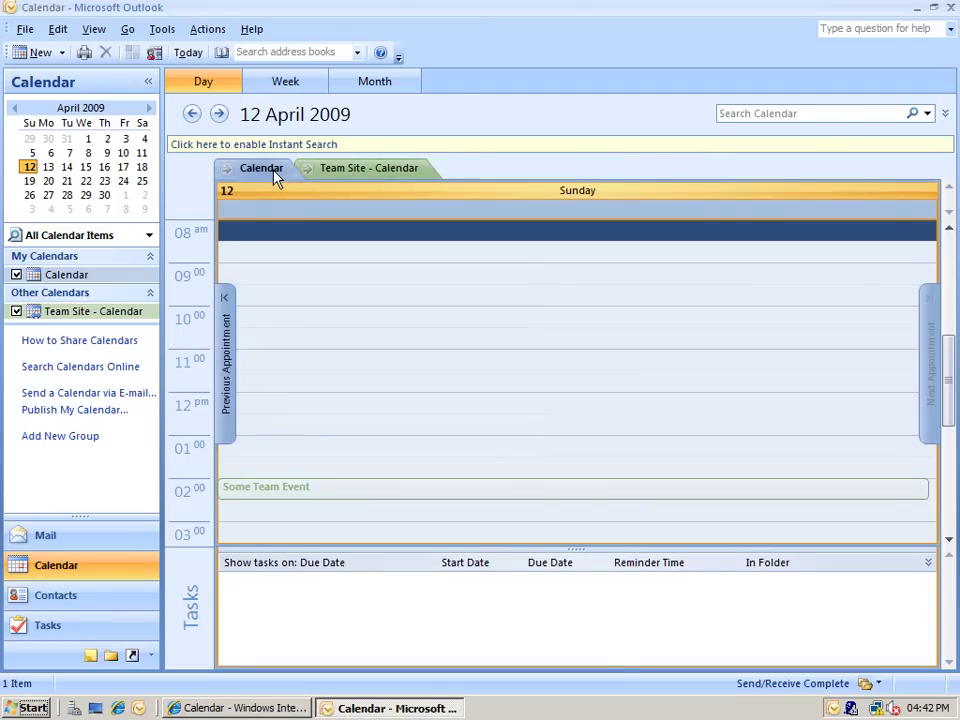
Add an appointment titled Private Meeting to the personal calendar on 13 April 2009 at 1:00 PM and save it
left_click(318, 450)
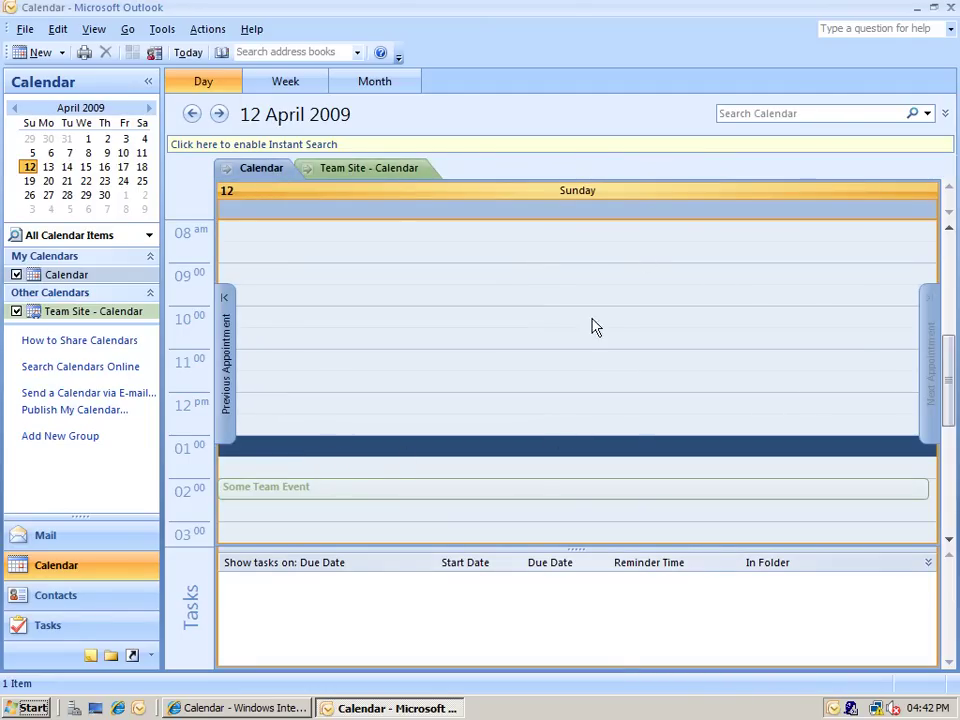
left_click(50, 167)
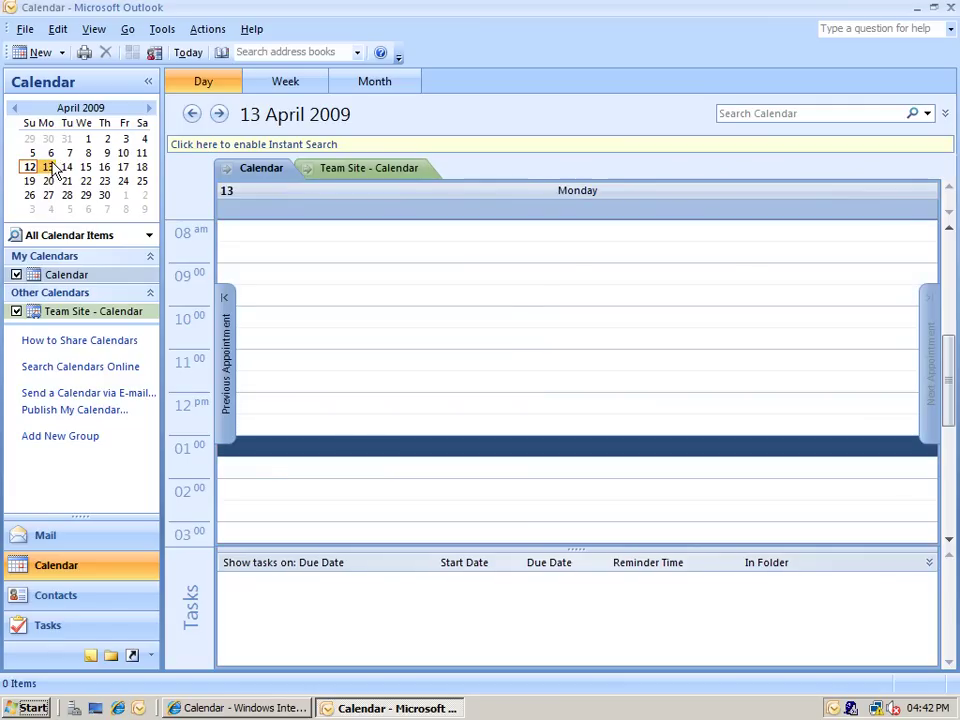
double_click(366, 449)
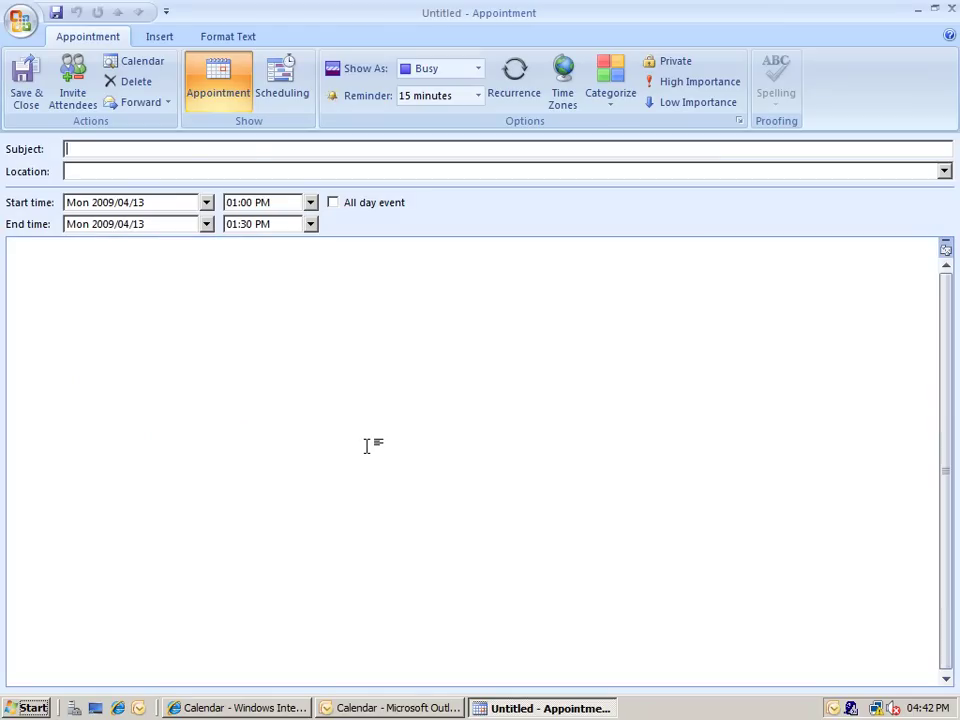
type("Priva")
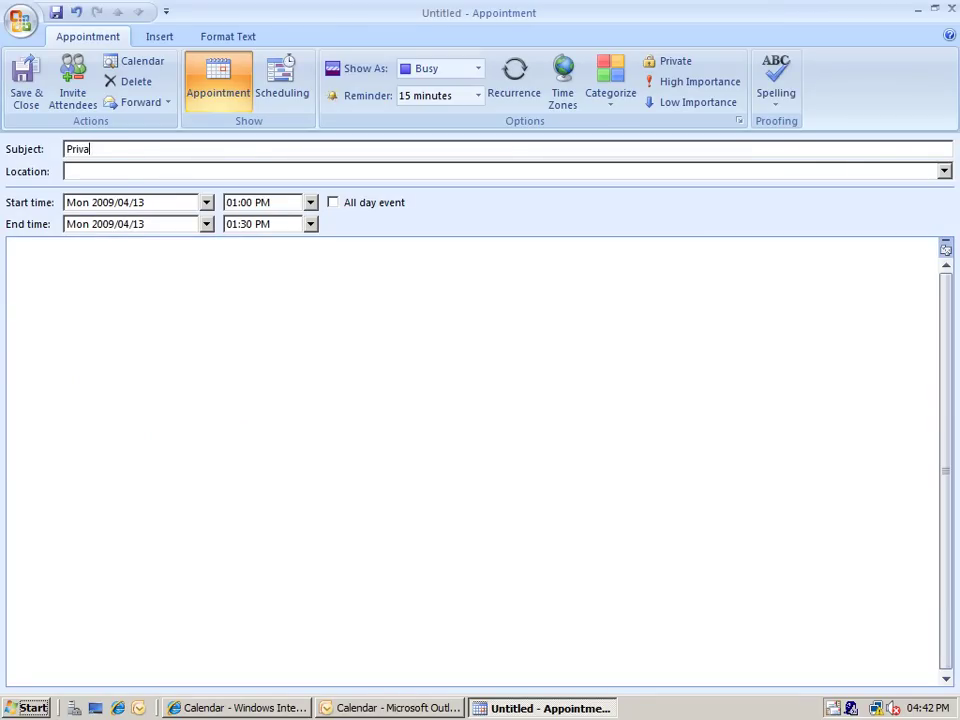
type("te Meeting")
left_click(18, 101)
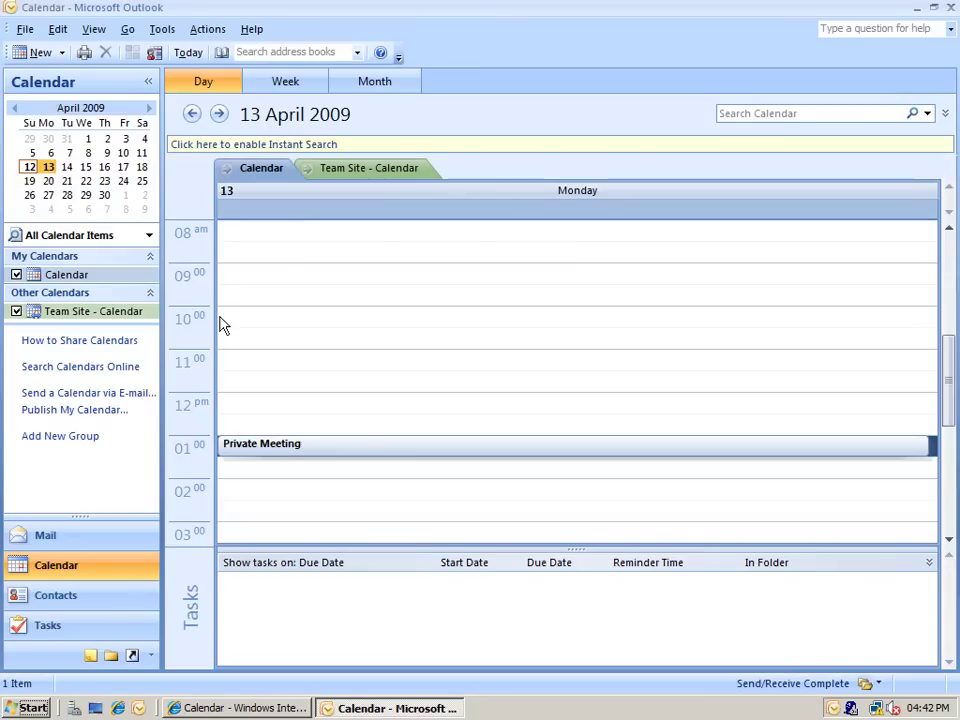
Add an appointment titled Another Team Meeting to the Team Site calendar on 13 April 2009 at 2:00 PM and save it
left_click(378, 170)
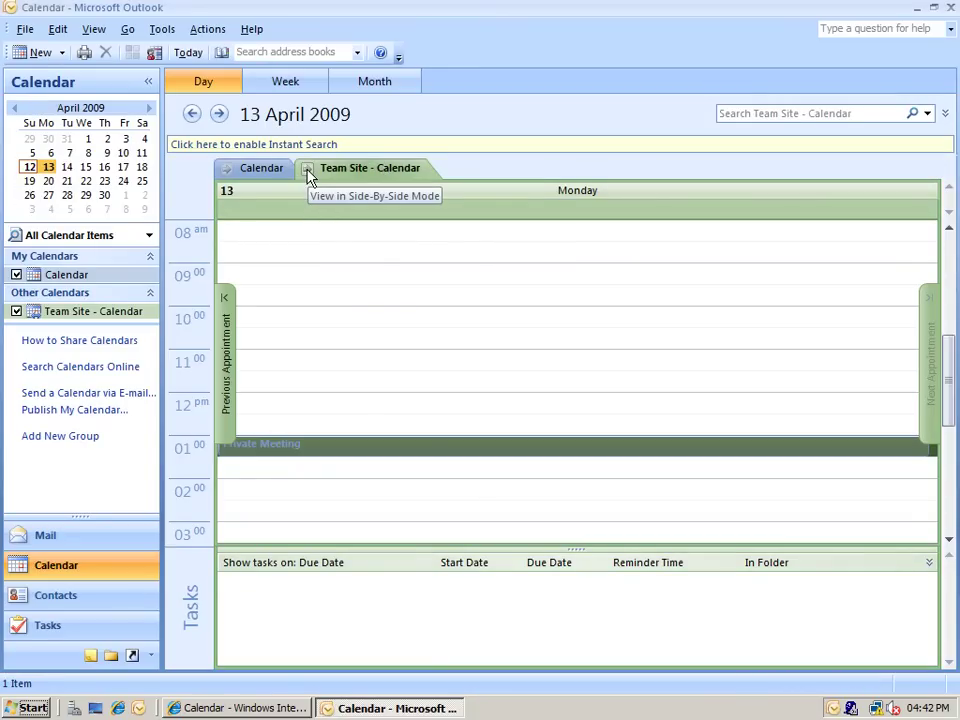
left_click(329, 491)
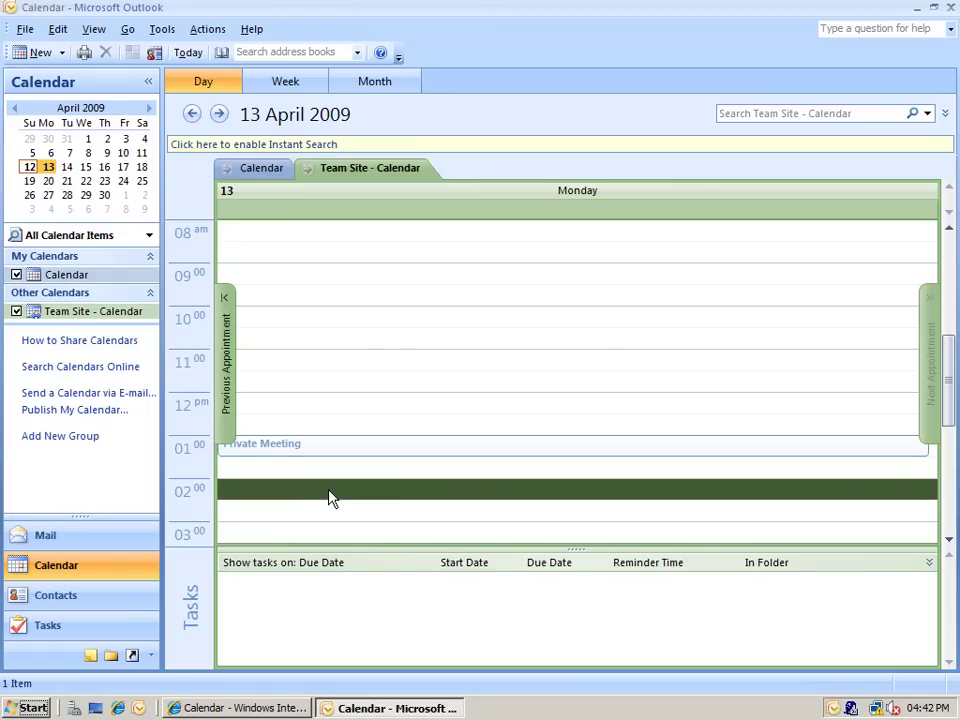
double_click(331, 491)
type("Ano")
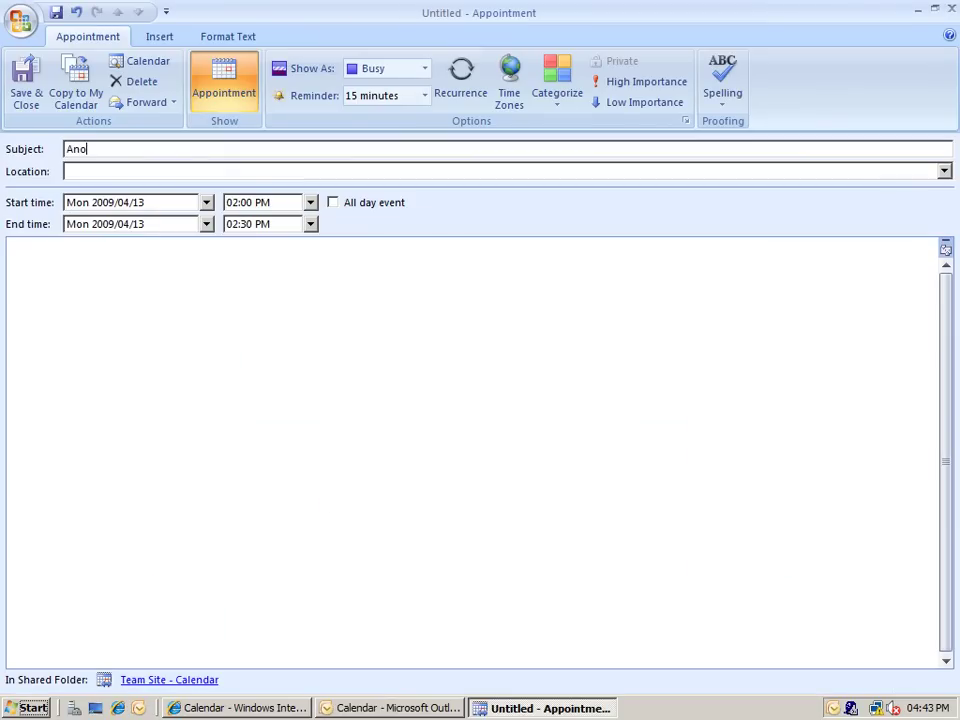
type("ther Team Meeting")
left_click(39, 104)
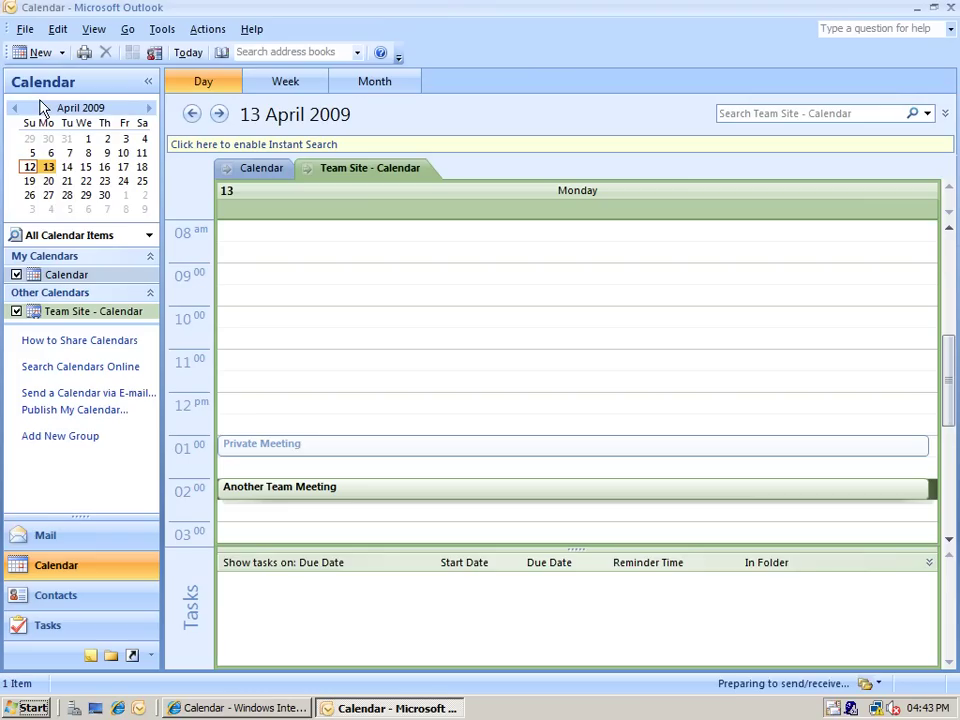
Switch to the browser, refresh the team site's Calendar page to check for the new meeting, and return to Outlook
left_click(245, 707)
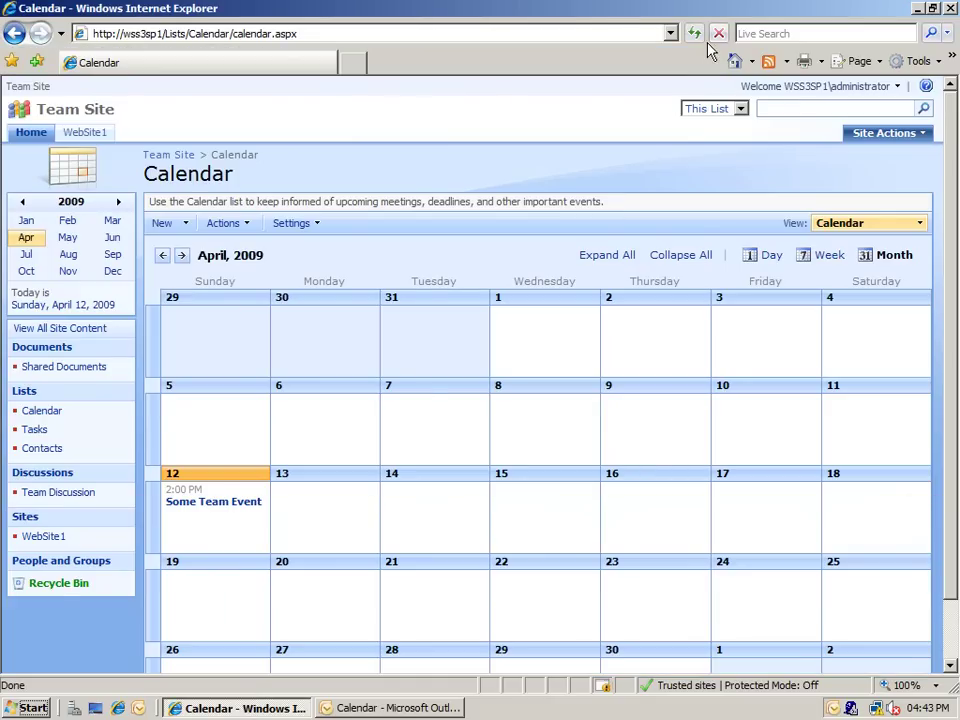
left_click(695, 34)
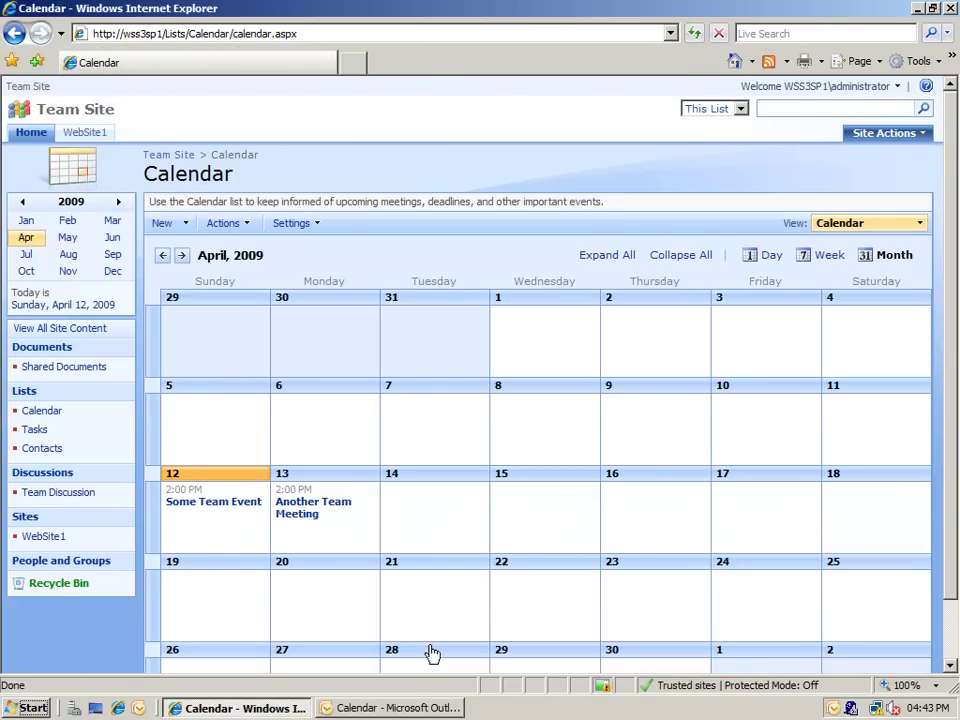
left_click(400, 707)
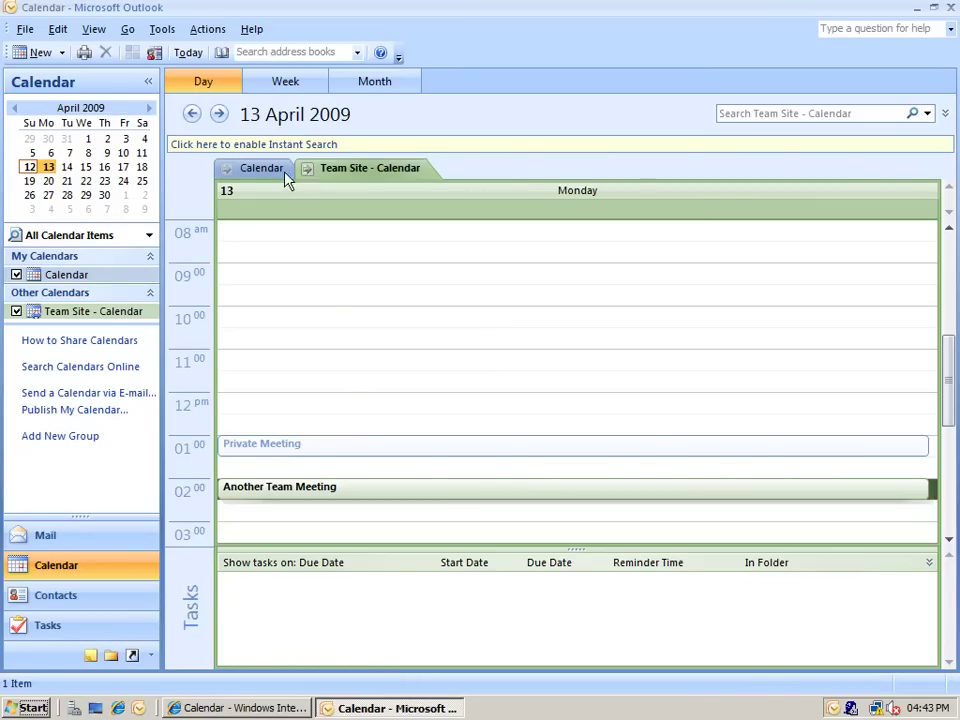
Show the calendars side by side, and turn Private Meeting into an invitation with a Basic Meeting Workspace created on Team Site
left_click(227, 170)
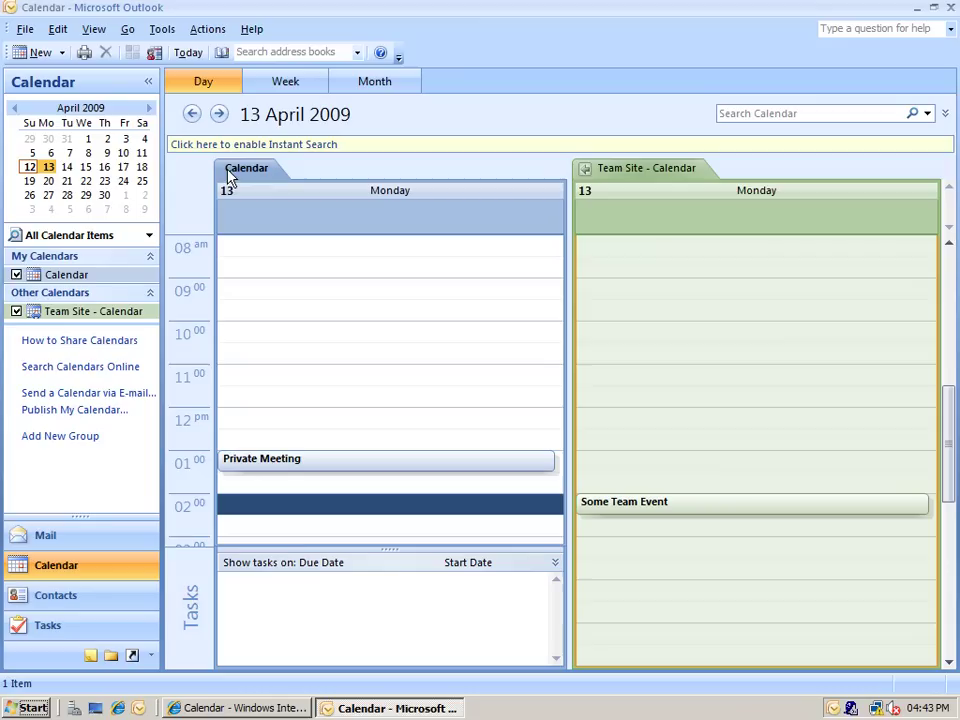
double_click(335, 462)
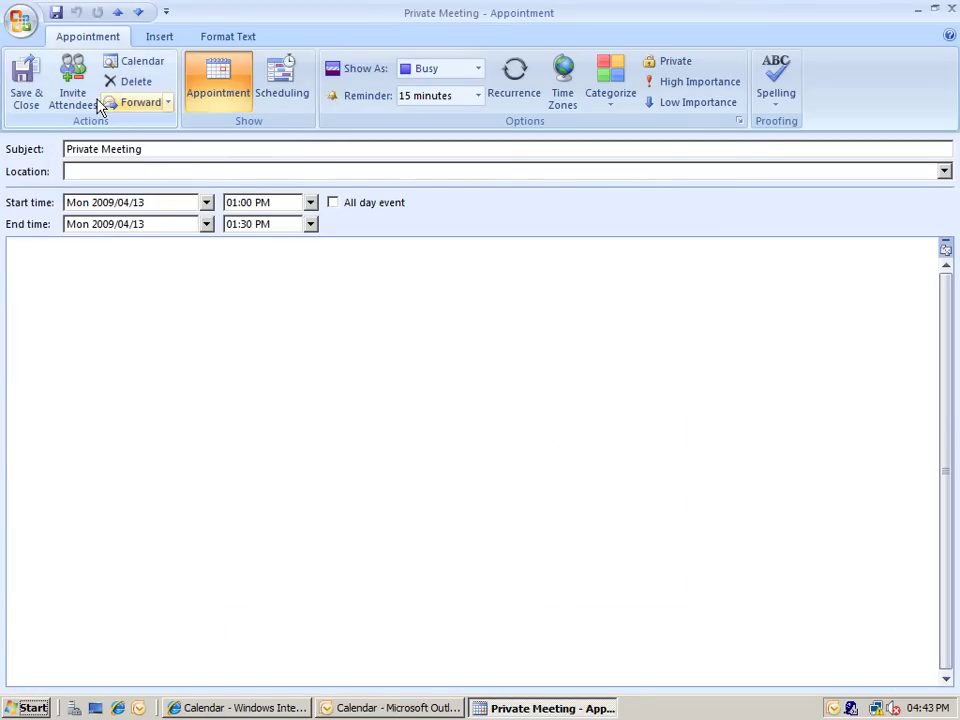
left_click(94, 104)
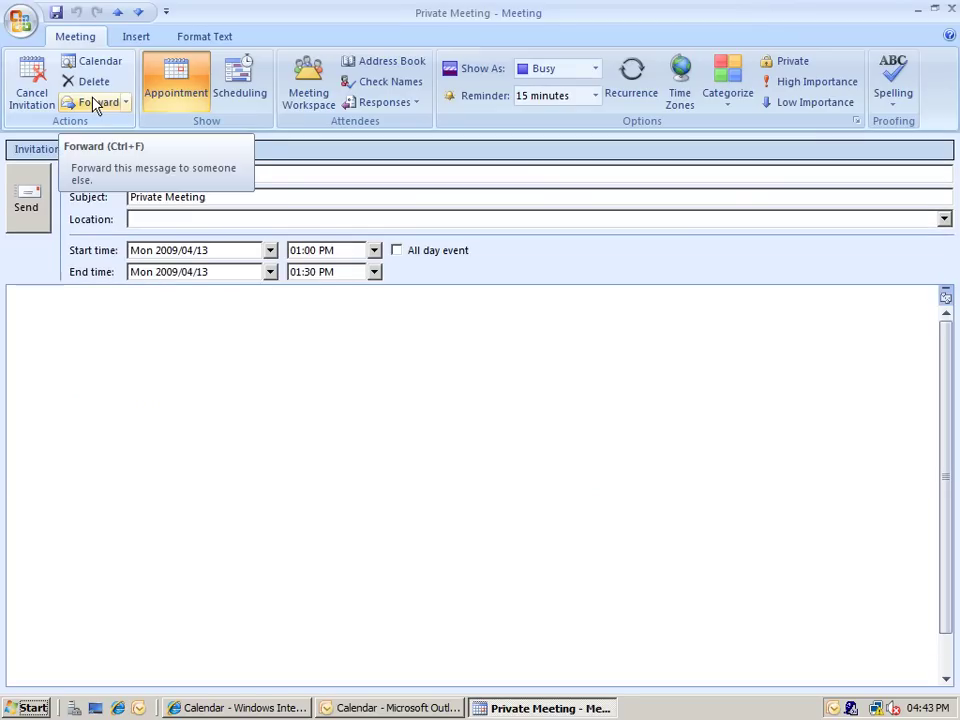
left_click(316, 104)
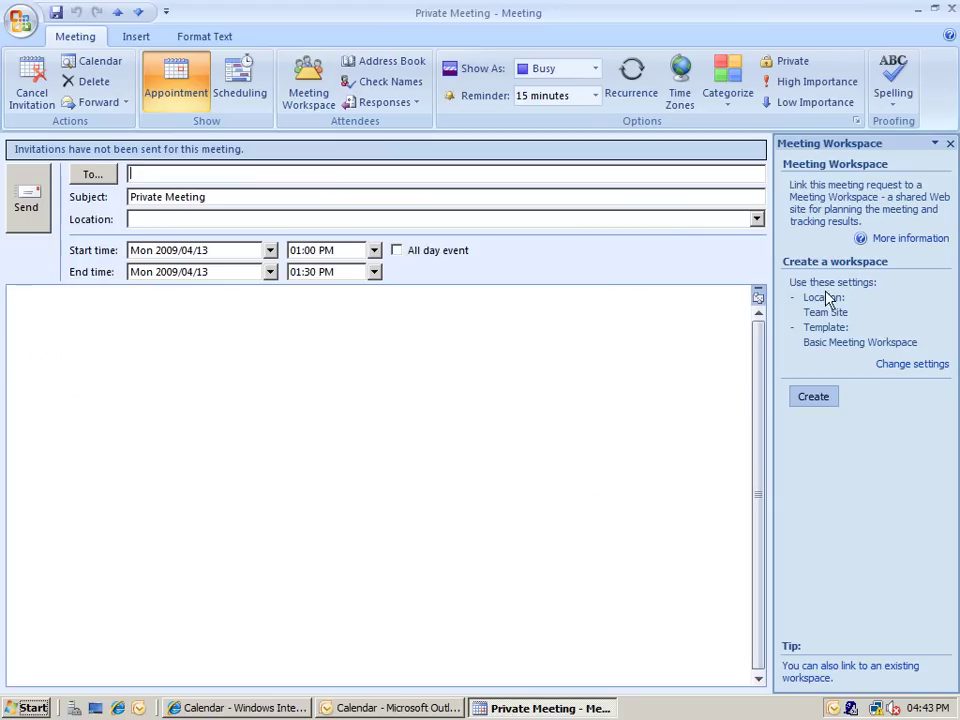
left_click(823, 398)
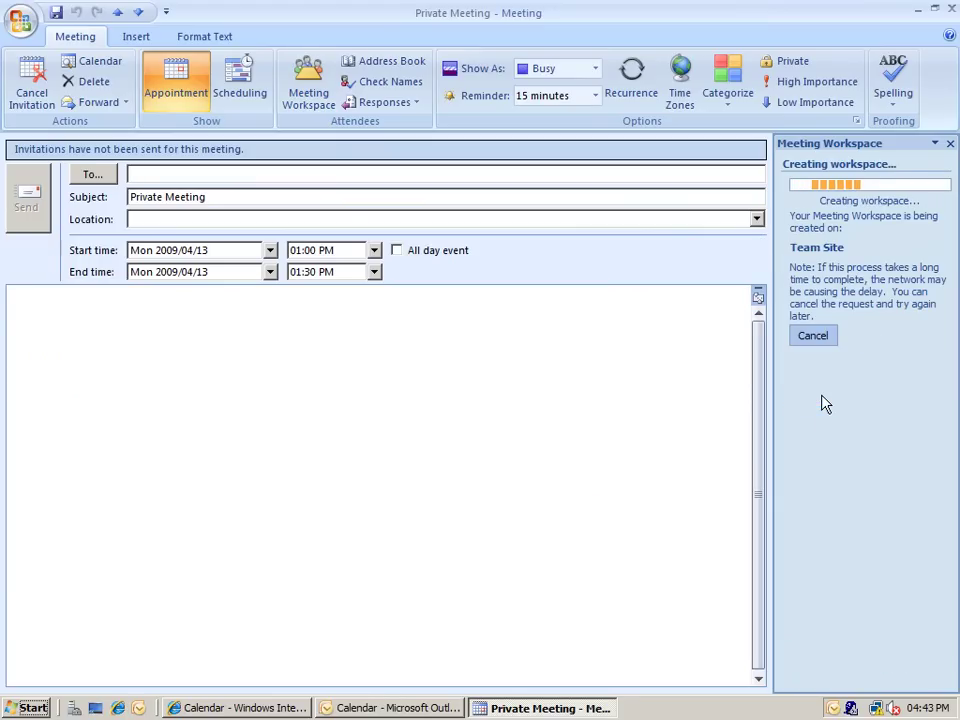